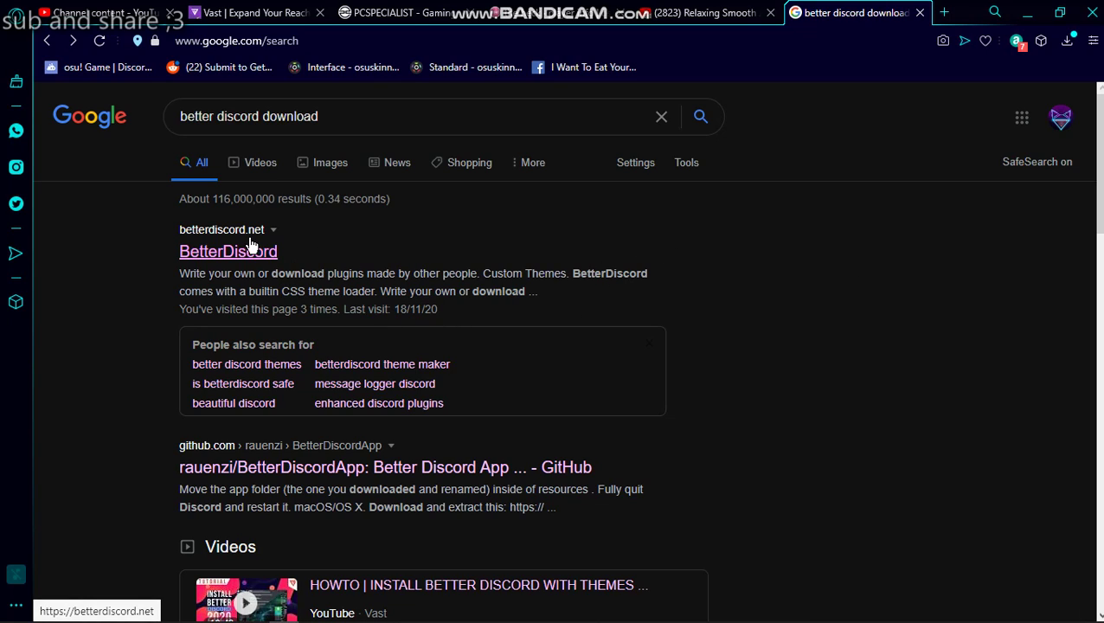
# Open betterdiscord.net from the Google results for 'better discord download'.
pyautogui.moveTo(315, 116); pyautogui.dragTo(136, 138)
pyautogui.click(177, 187)
pyautogui.click(228, 251)
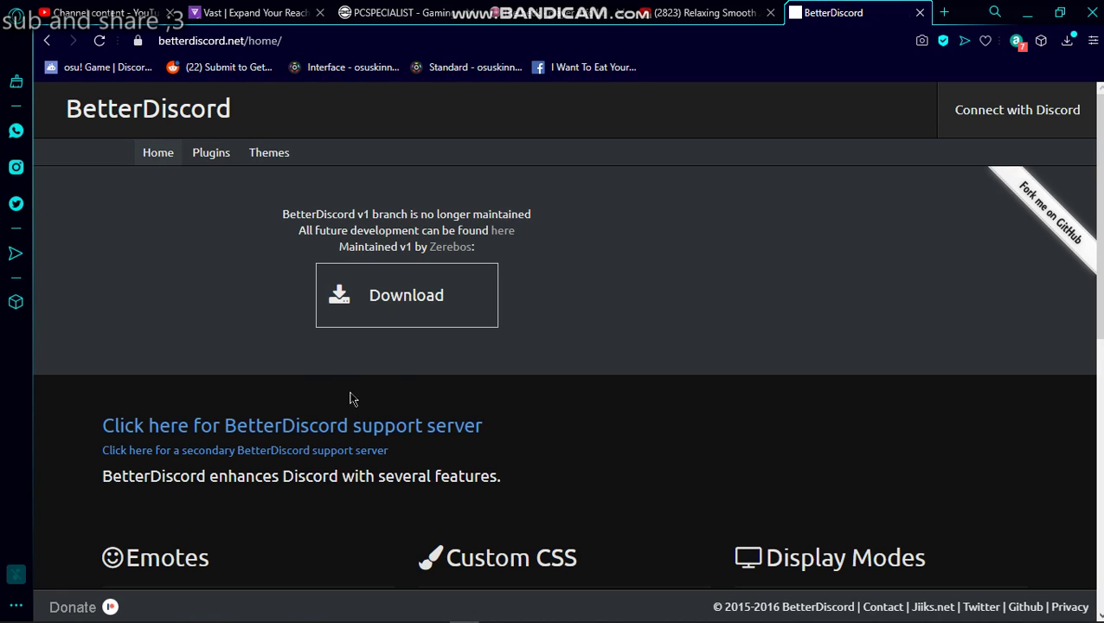
# Download BandagedBD_Windows.exe from the GitHub release assets and launch it.
pyautogui.click(431, 303)
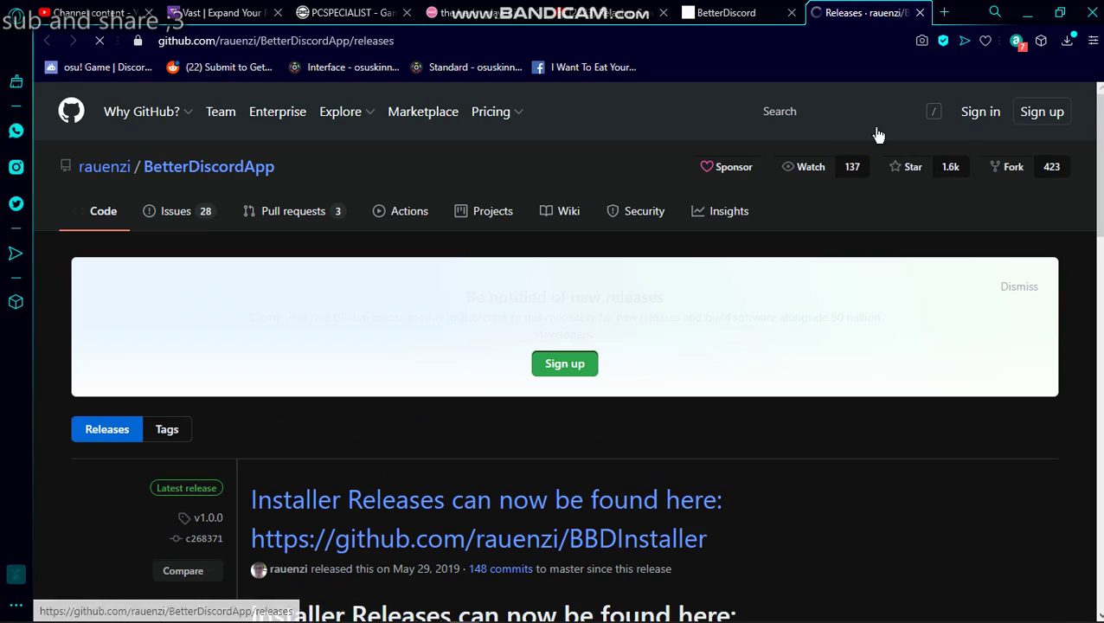
pyautogui.scroll(-2, 363, 479)
pyautogui.scroll(-2, 402, 463)
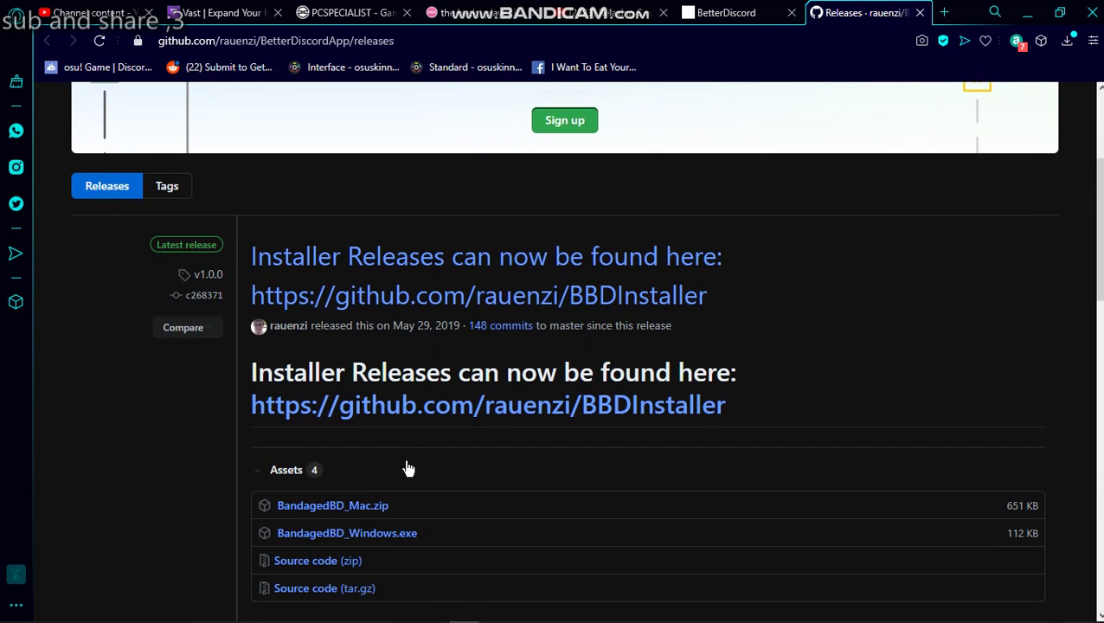
pyautogui.scroll(-1, 419, 511)
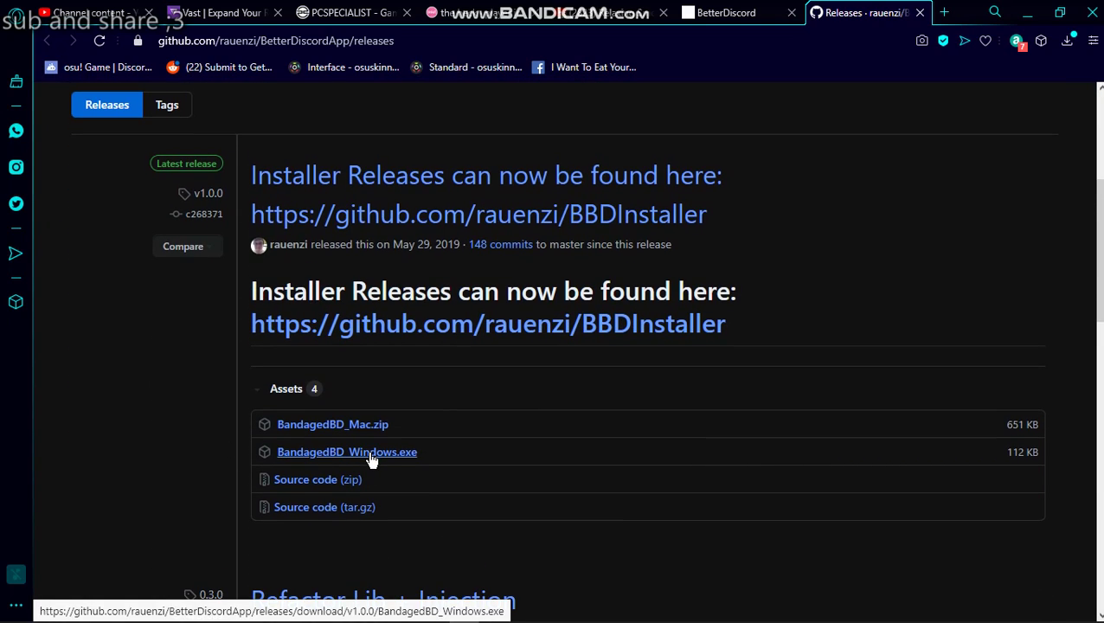
pyautogui.click(374, 454)
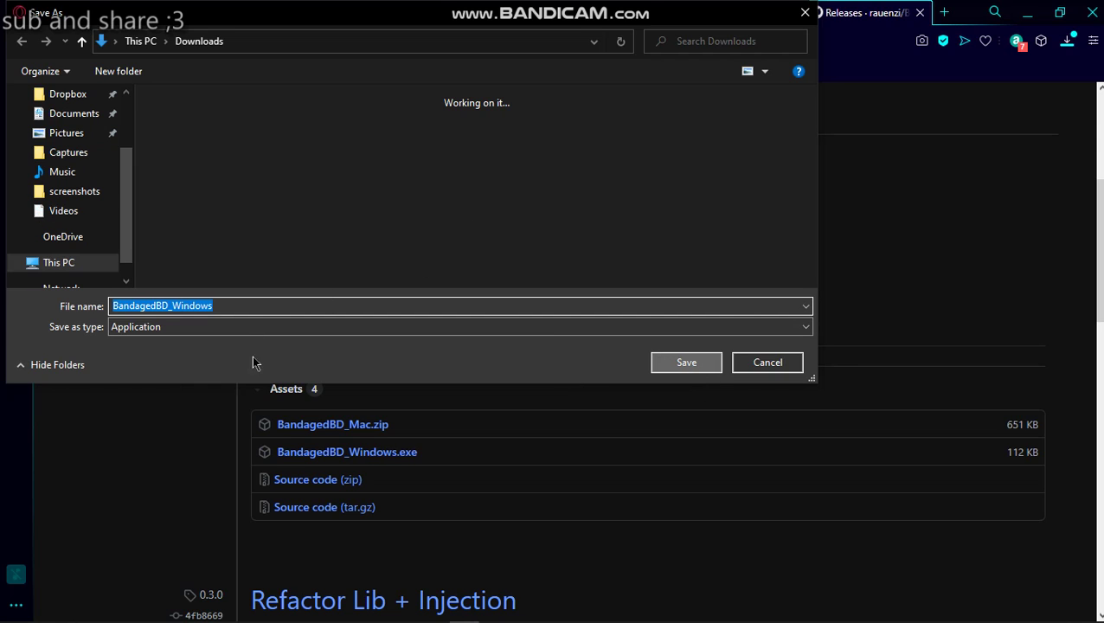
pyautogui.press('Return')
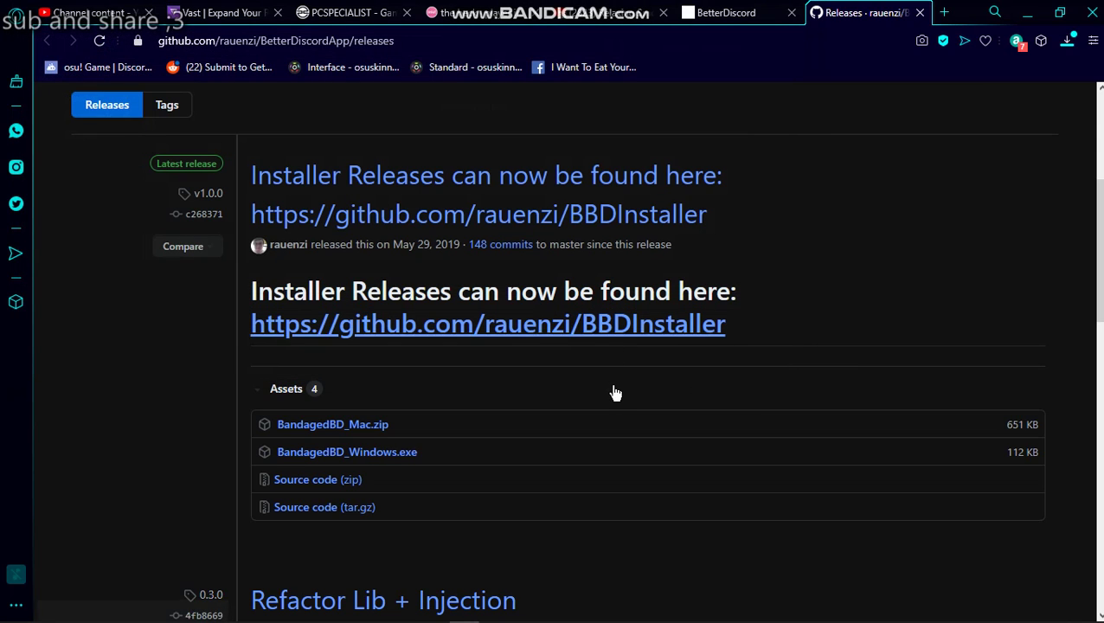
pyautogui.click(1071, 42)
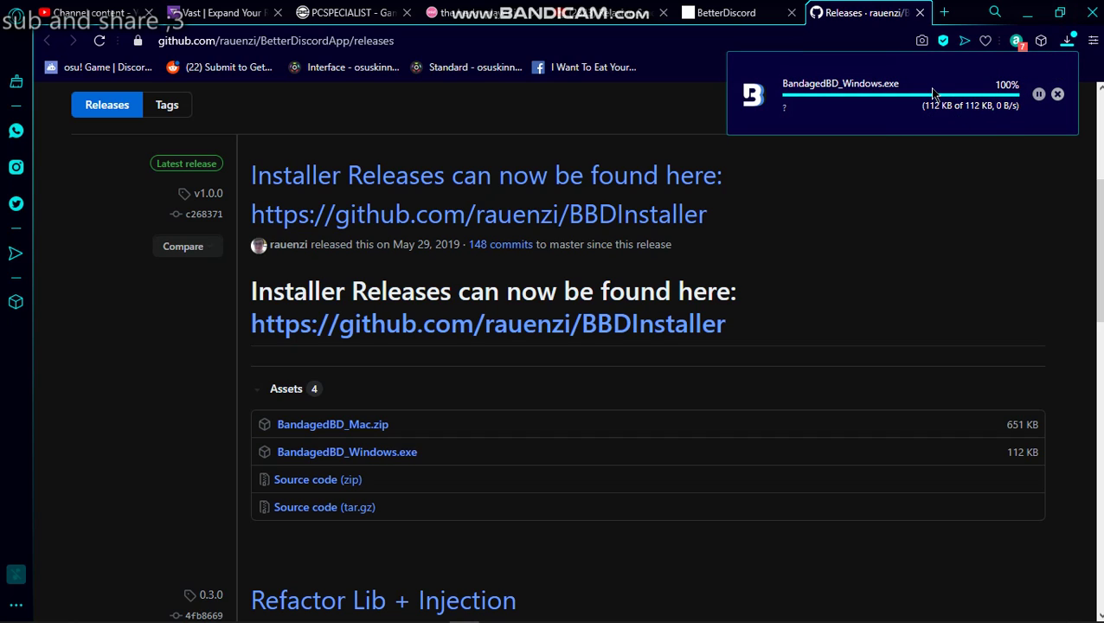
pyautogui.click(912, 107)
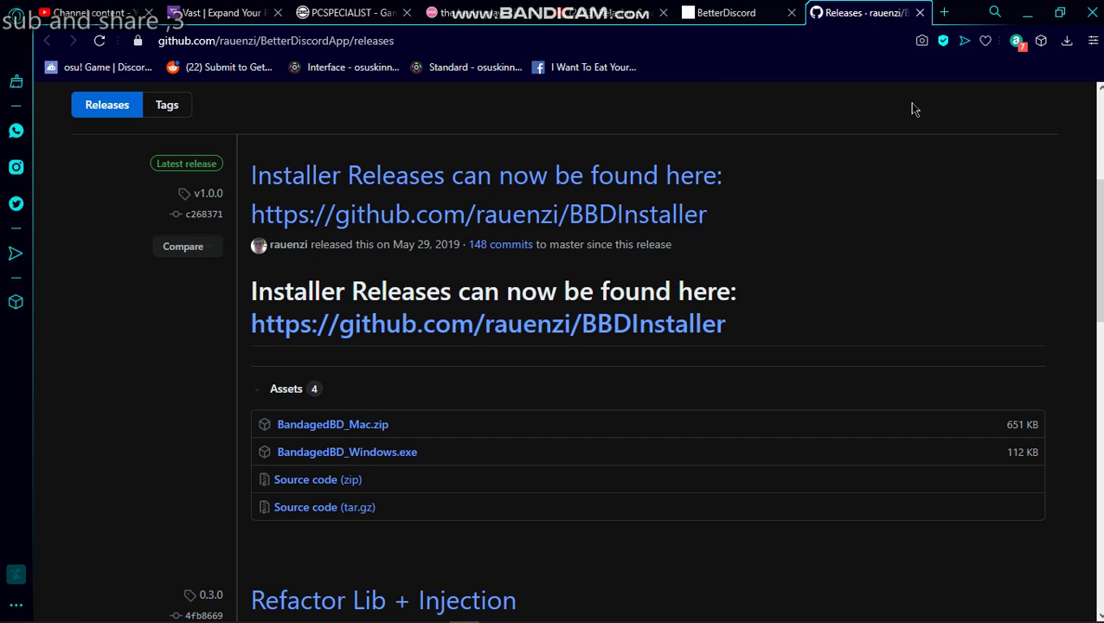
# Accept the BandagedBD 1.0.5 update prompt and agree to the license terms.
pyautogui.click(1041, 19)
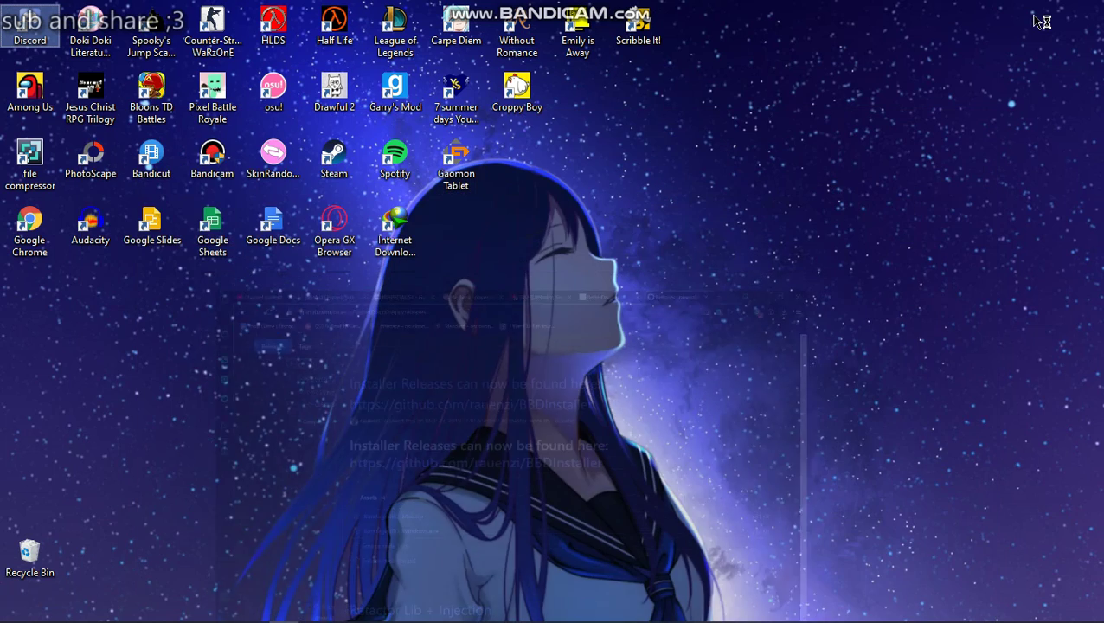
pyautogui.moveTo(768, 269); pyautogui.dragTo(644, 315)
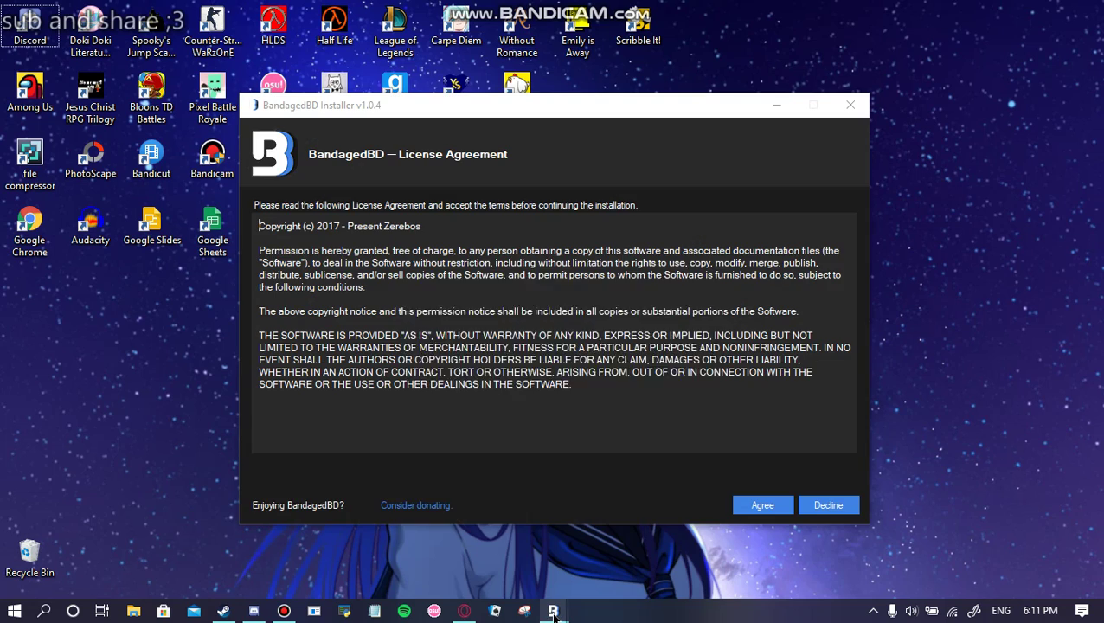
pyautogui.moveTo(553, 609)
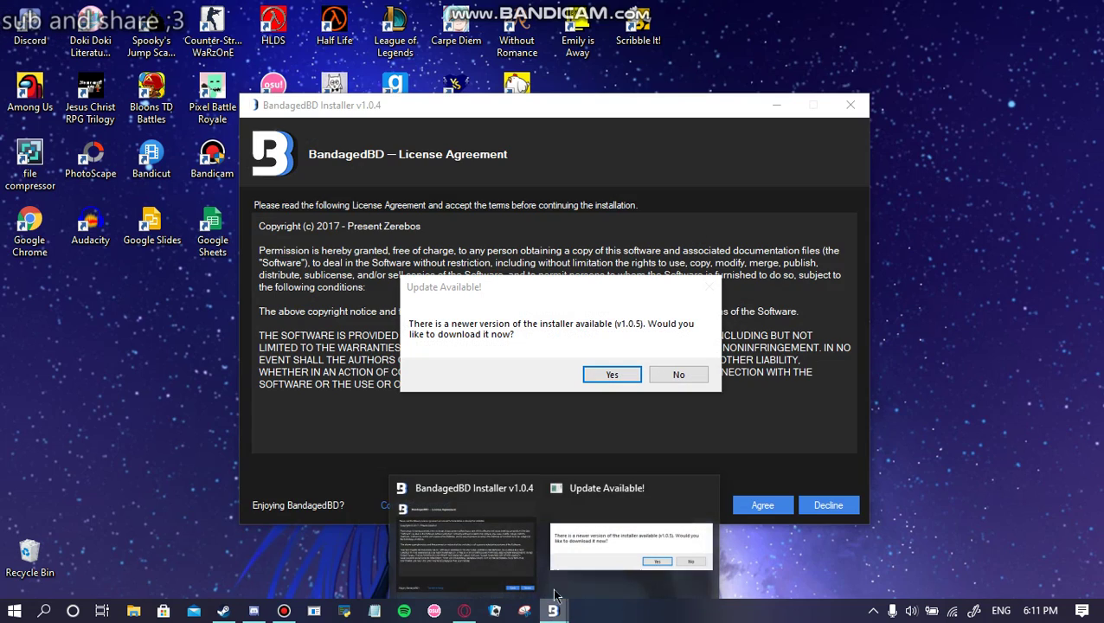
pyautogui.press('Escape')
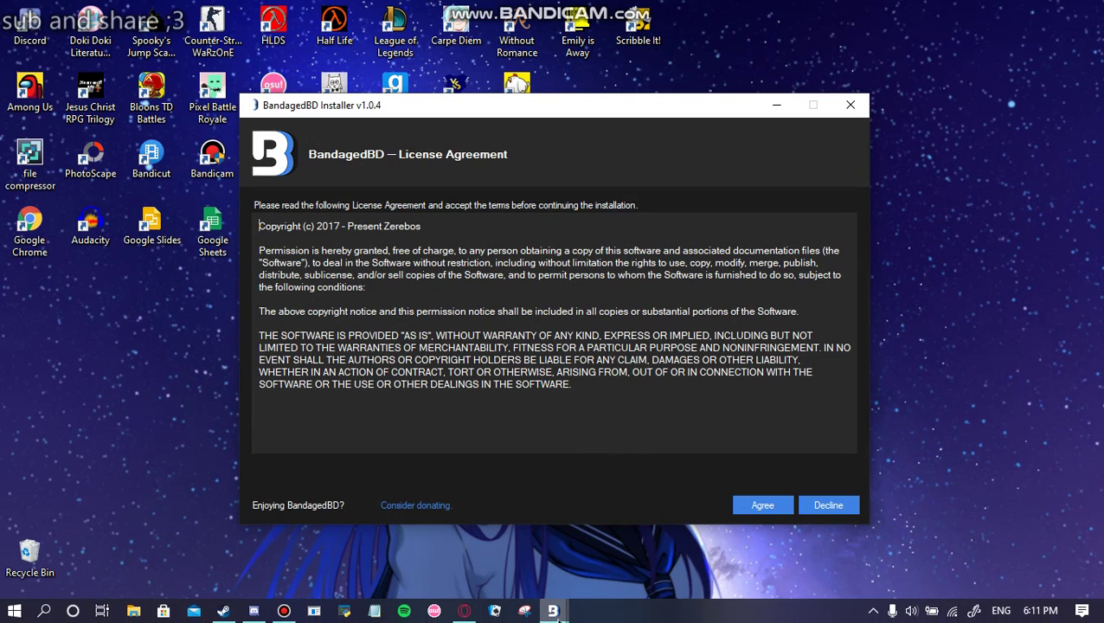
pyautogui.click(622, 532)
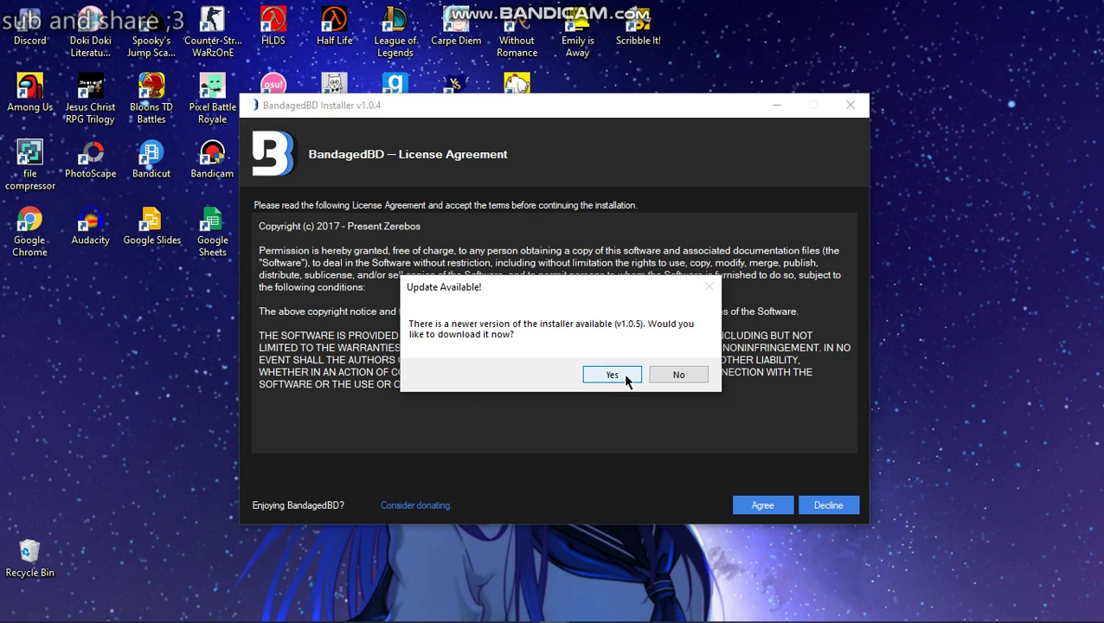
pyautogui.click(623, 373)
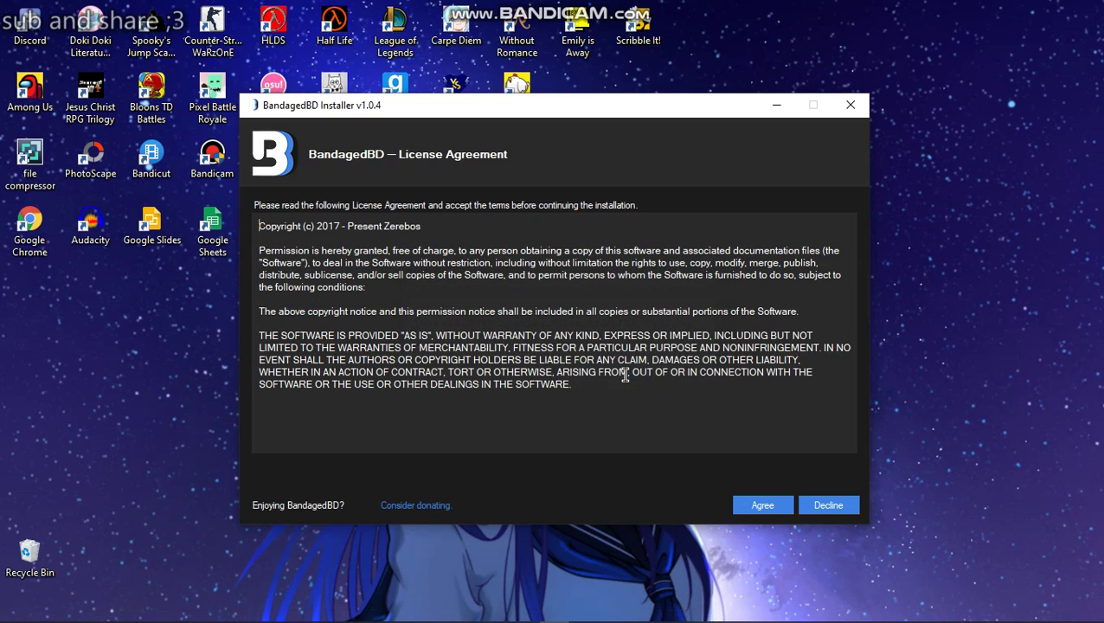
pyautogui.click(766, 506)
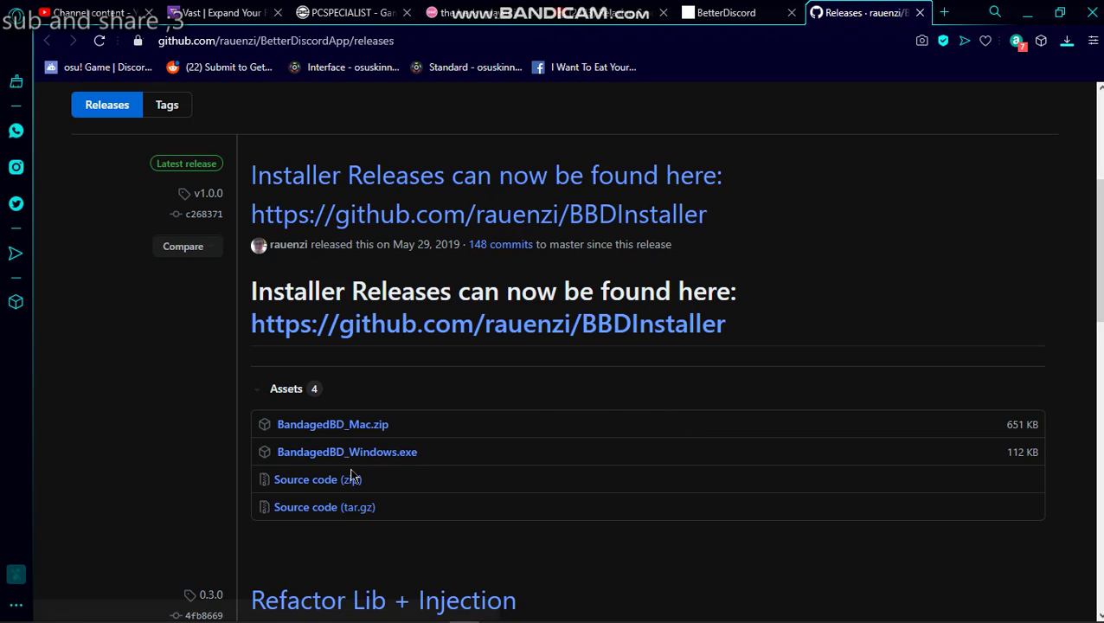
# Save BandagedBD.exe to Downloads and run it to start installer v1.0.5.
pyautogui.click(393, 453)
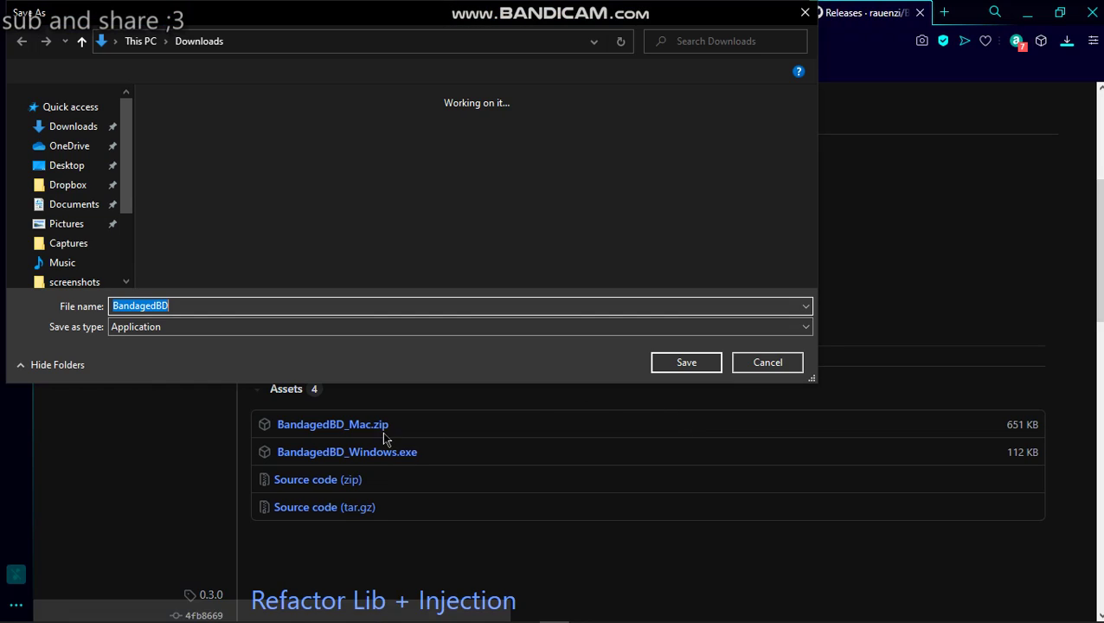
pyautogui.click(696, 363)
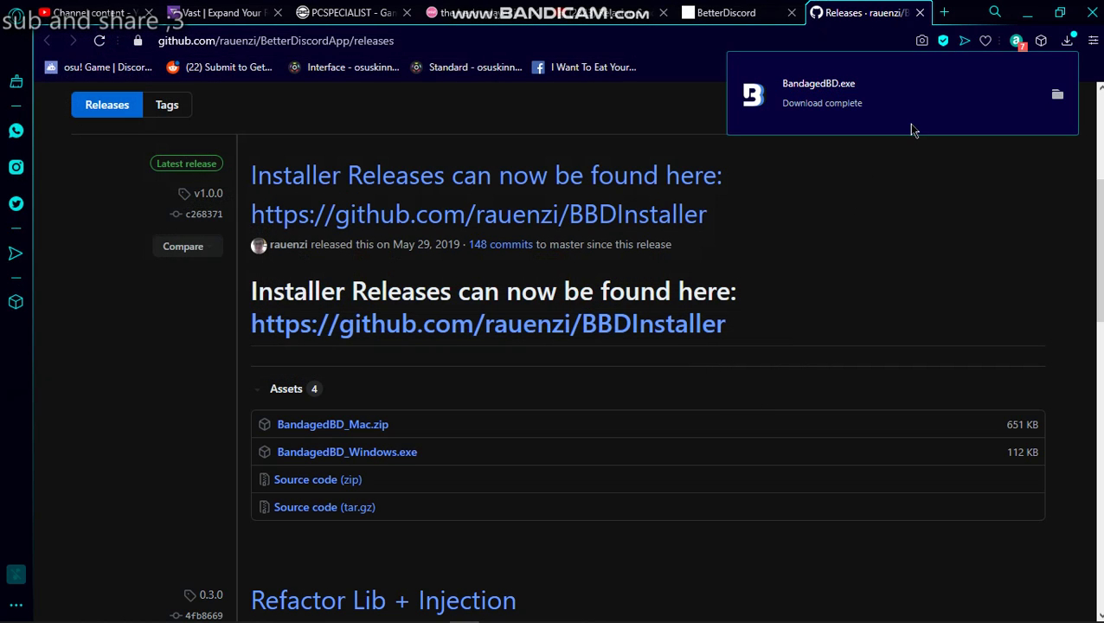
pyautogui.click(873, 109)
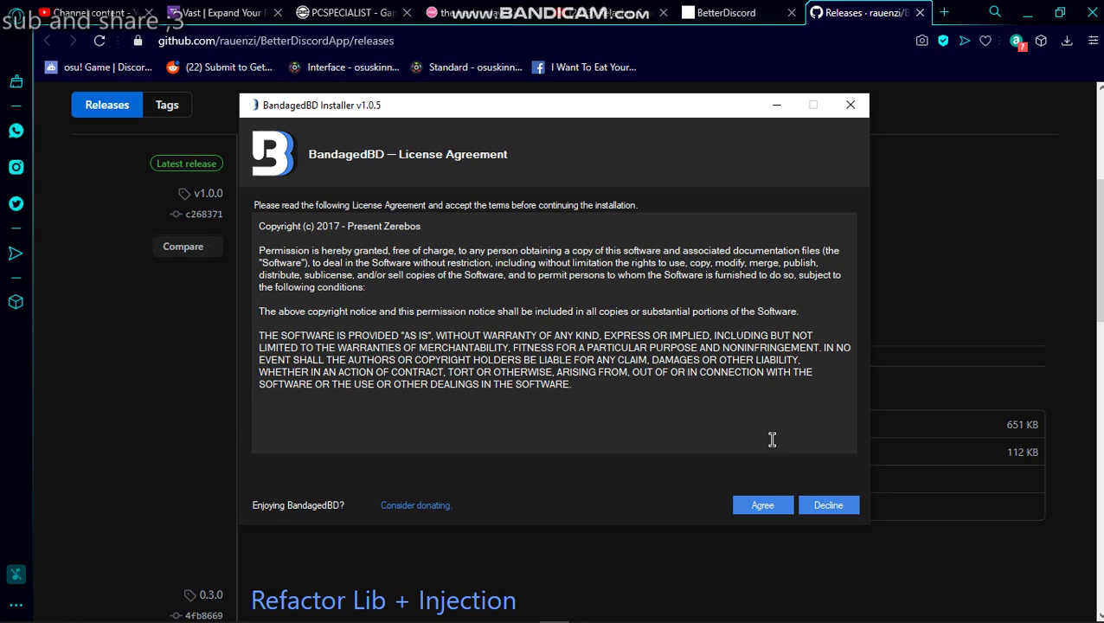
# Agree to the license and install BandagedBD into the Stable Discord build.
pyautogui.click(1027, 12)
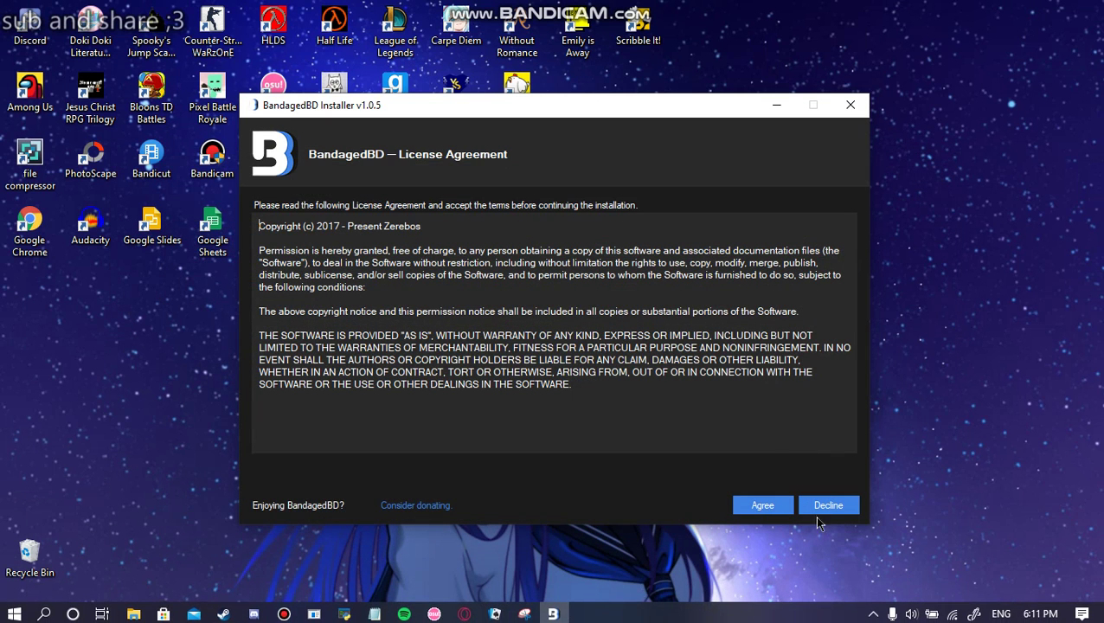
pyautogui.click(764, 511)
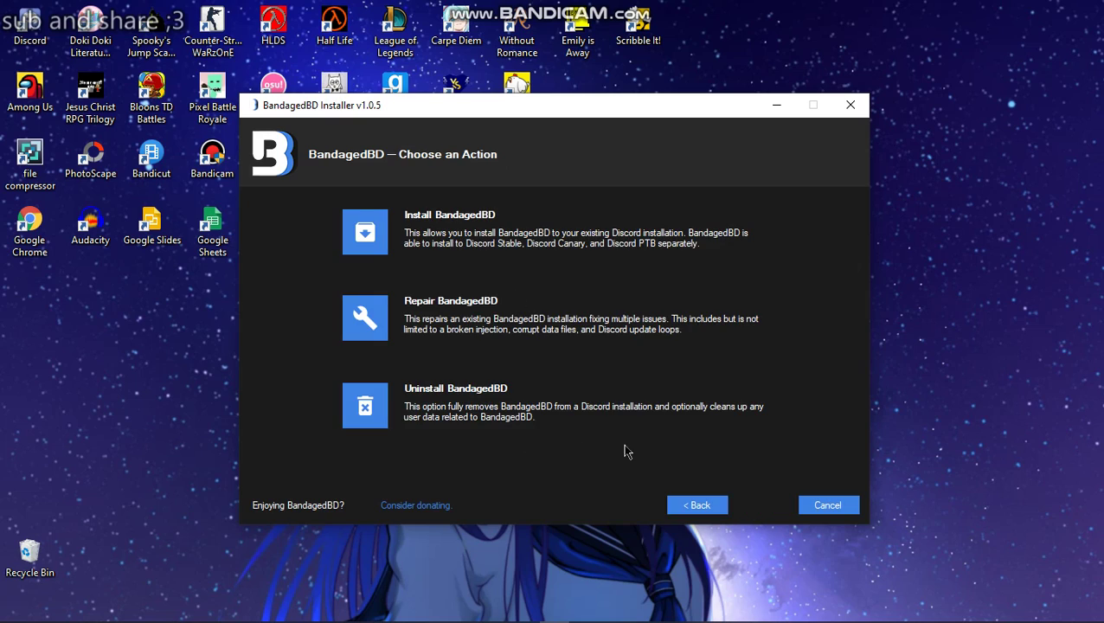
pyautogui.click(384, 238)
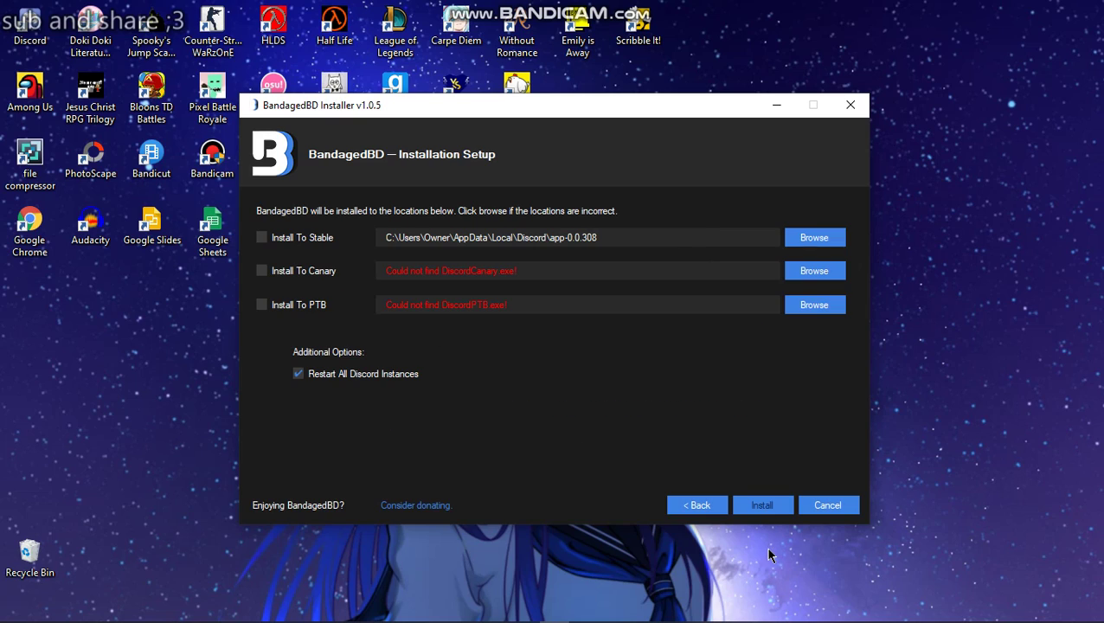
pyautogui.click(262, 238)
pyautogui.click(758, 514)
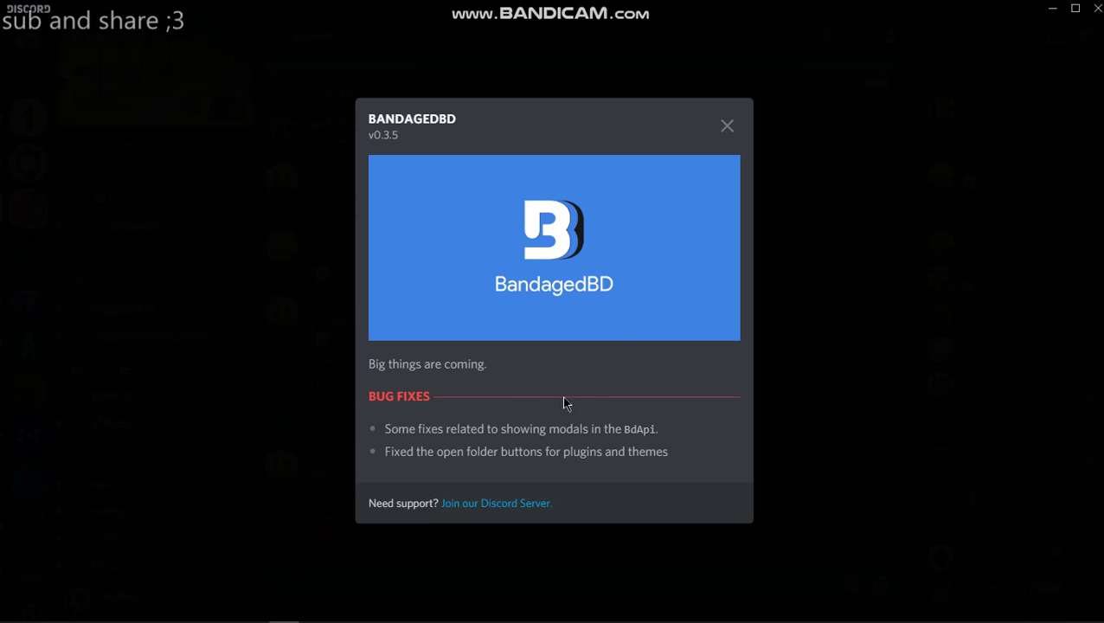
# Close the BandagedBD v0.3.5 changelog window.
pyautogui.click(727, 125)
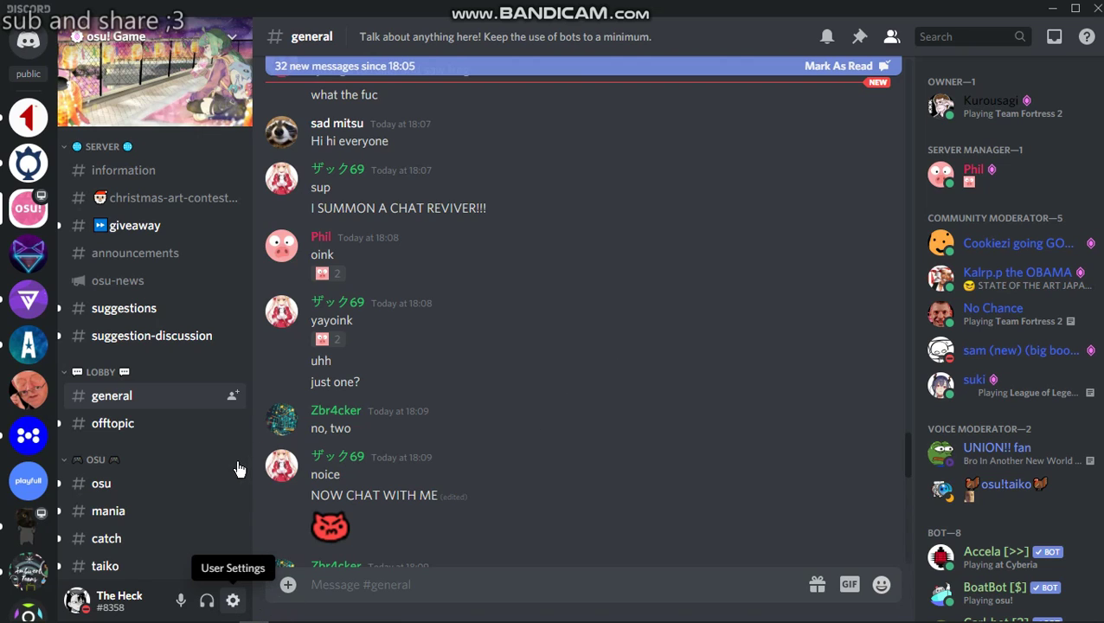
# Go to User Settings > BandagedBD Themes, showing 0 themes, and open the theme folder.
pyautogui.moveTo(282, 618)
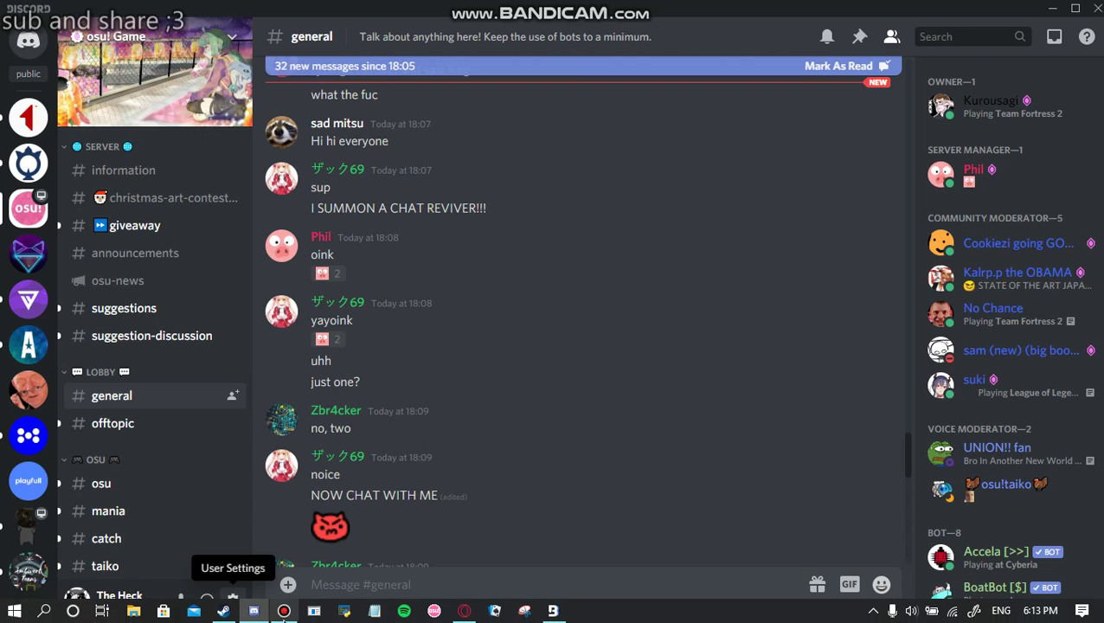
pyautogui.click(232, 598)
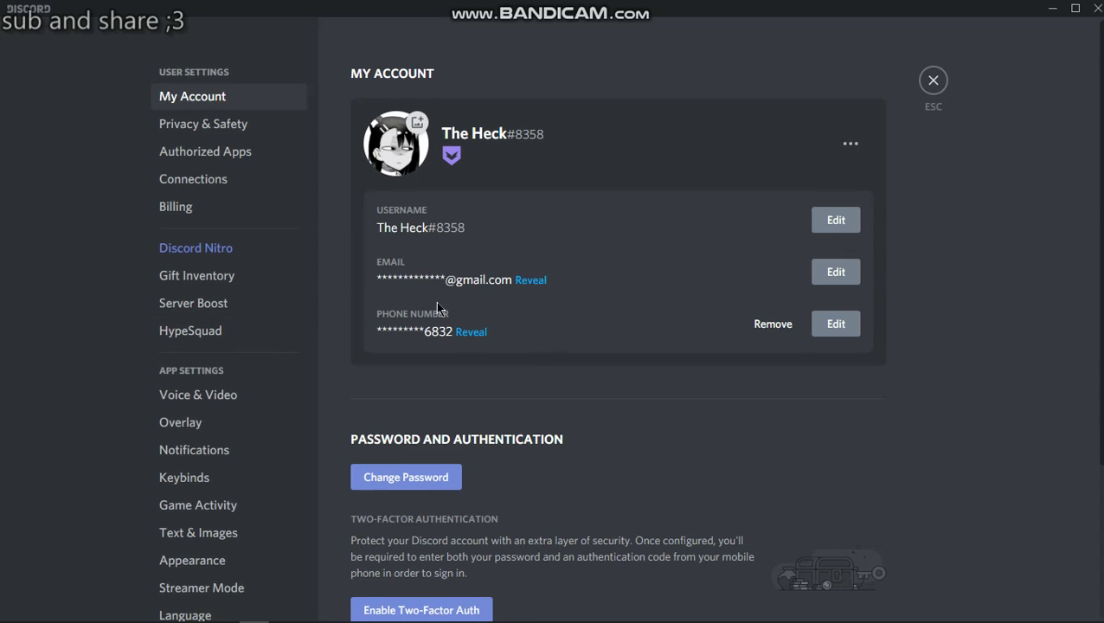
pyautogui.scroll(-5, 208, 395)
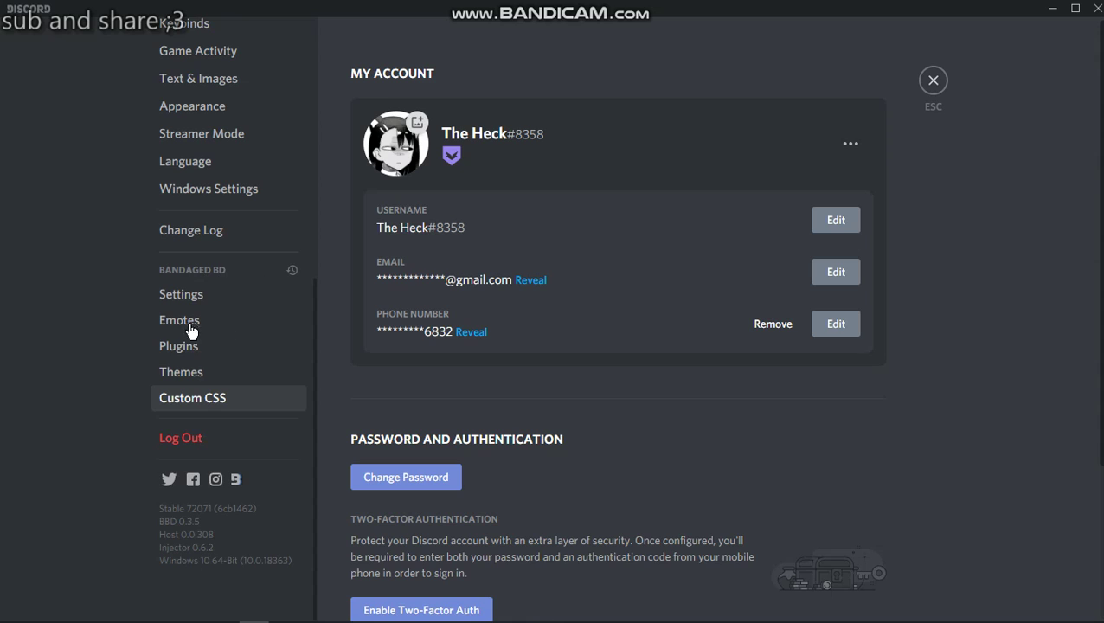
pyautogui.click(189, 378)
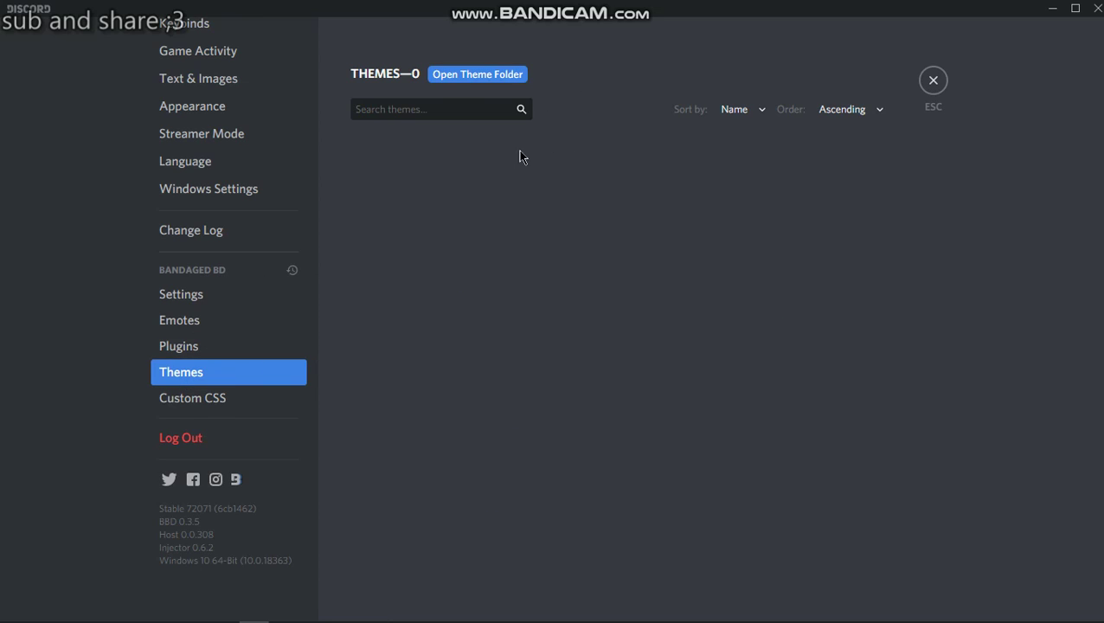
pyautogui.click(498, 77)
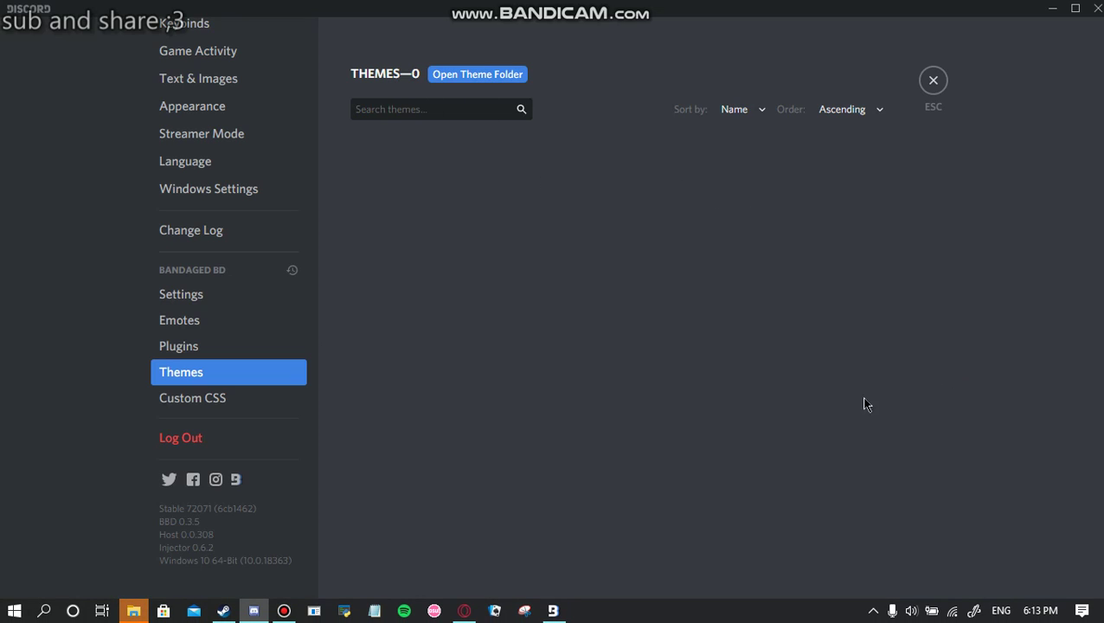
# Restore the empty BetterDiscord themes folder window and close it.
pyautogui.click(133, 611)
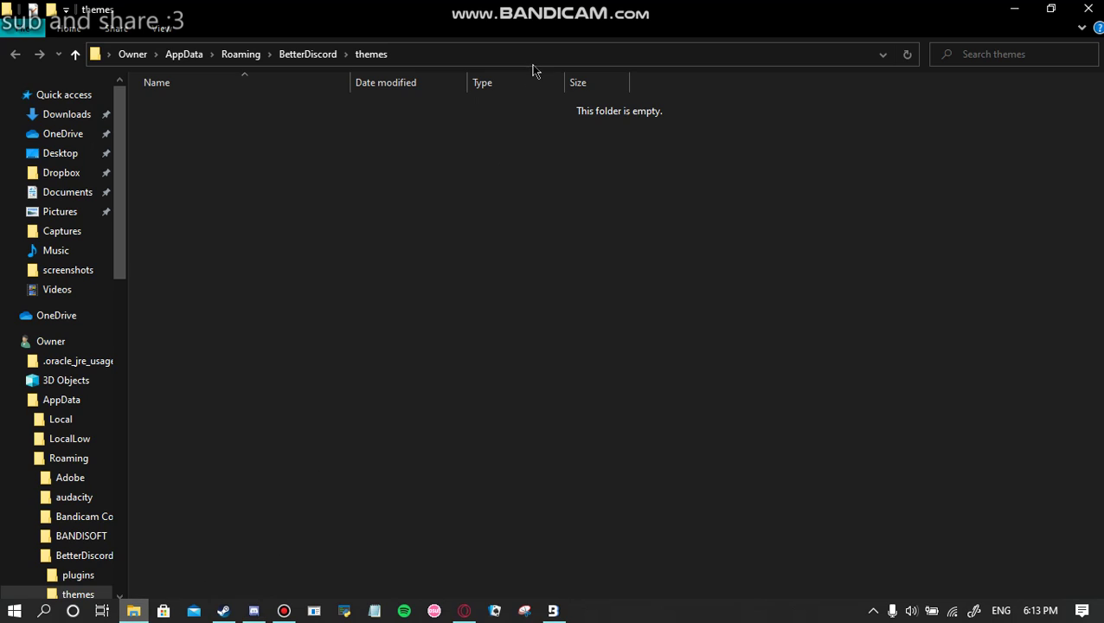
pyautogui.moveTo(722, 24); pyautogui.dragTo(448, 210)
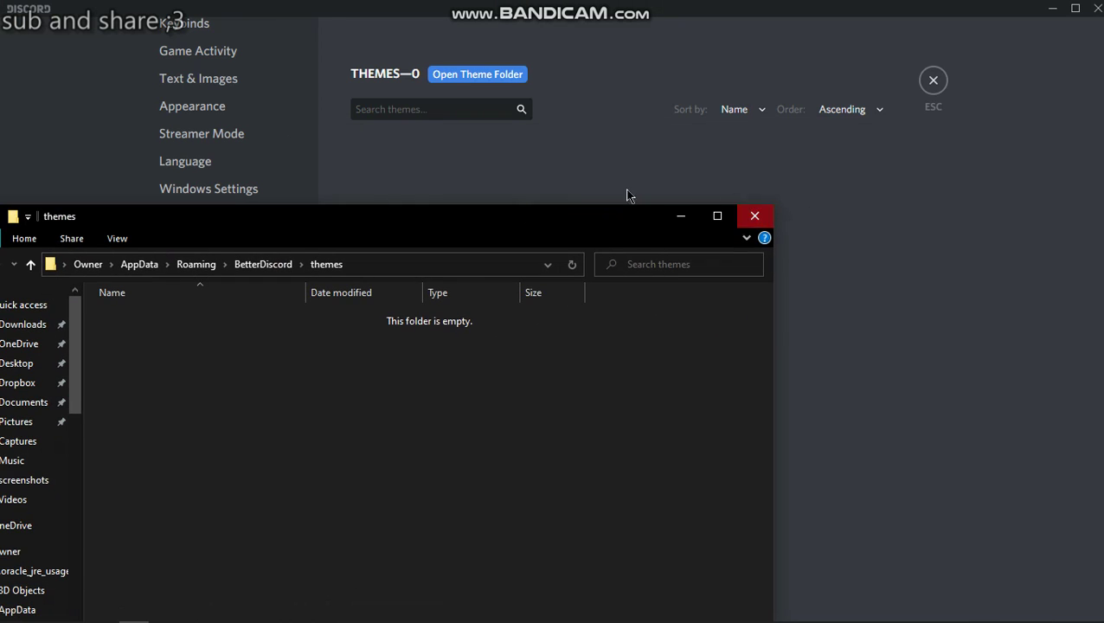
pyautogui.click(761, 216)
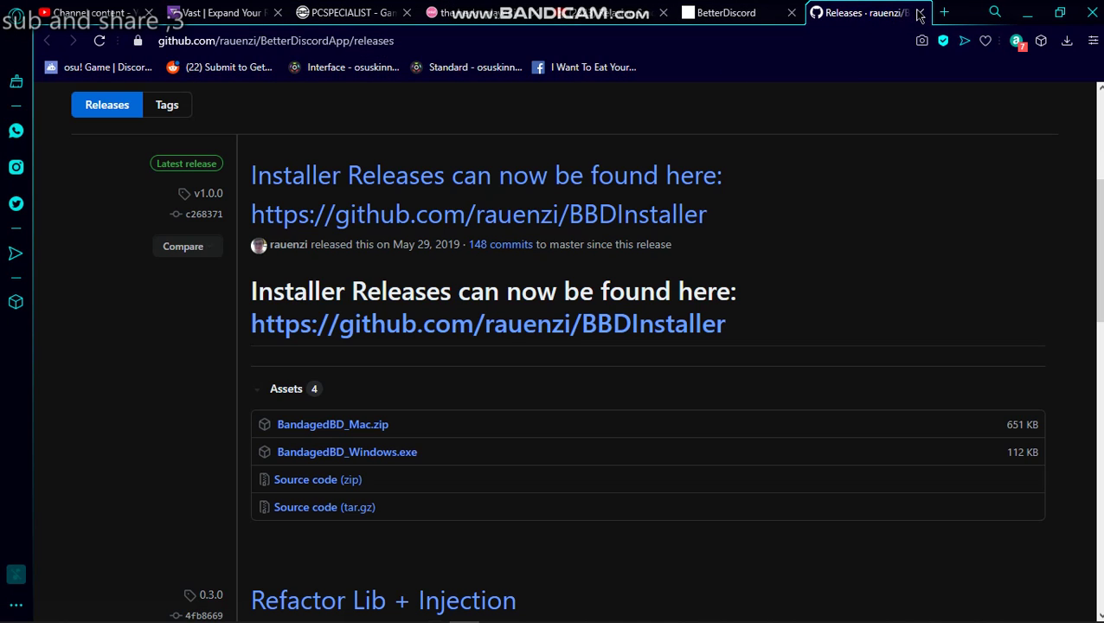
# Close the Releases tab, search 'better discord themes' and open the BetterDiscordLibrary Themes result.
pyautogui.click(919, 12)
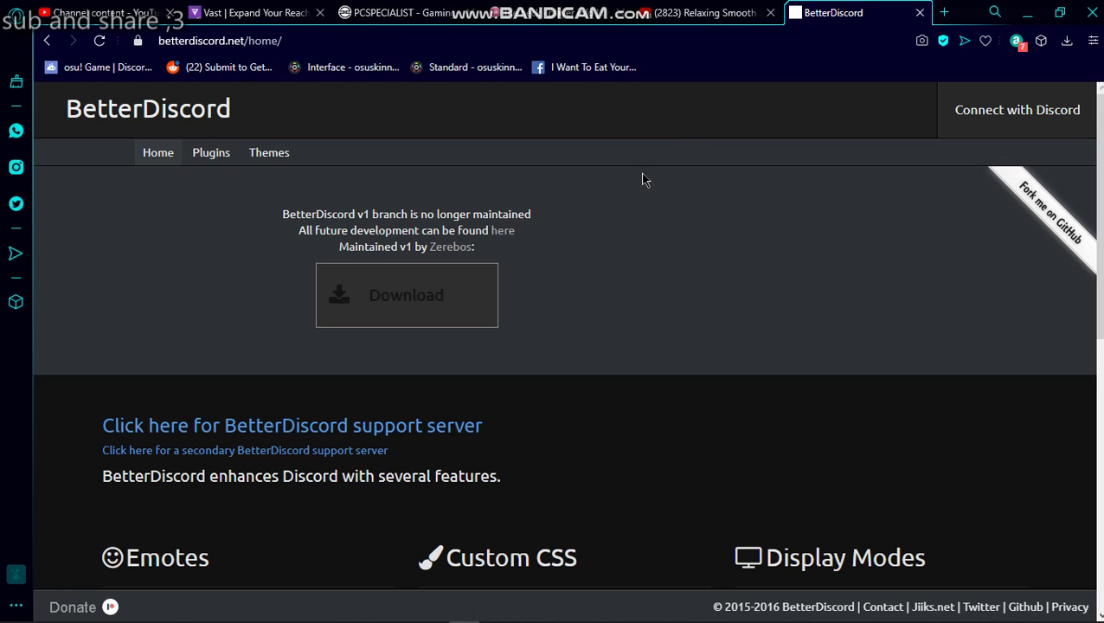
pyautogui.click(444, 44)
pyautogui.press('BackSpace')
pyautogui.write('bet')
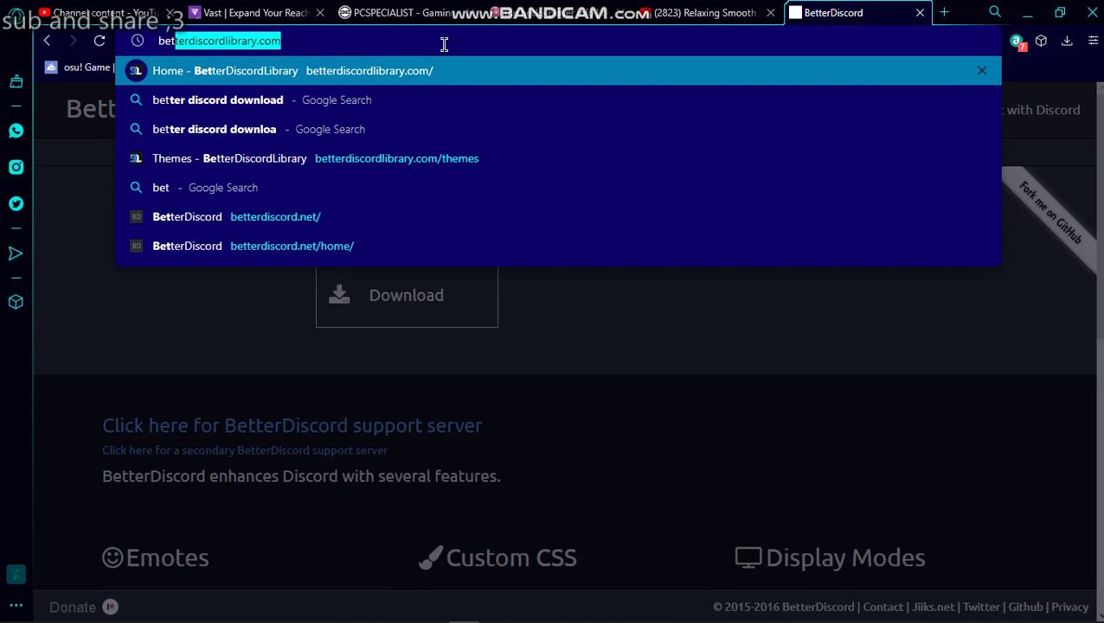
pyautogui.write('ter disco')
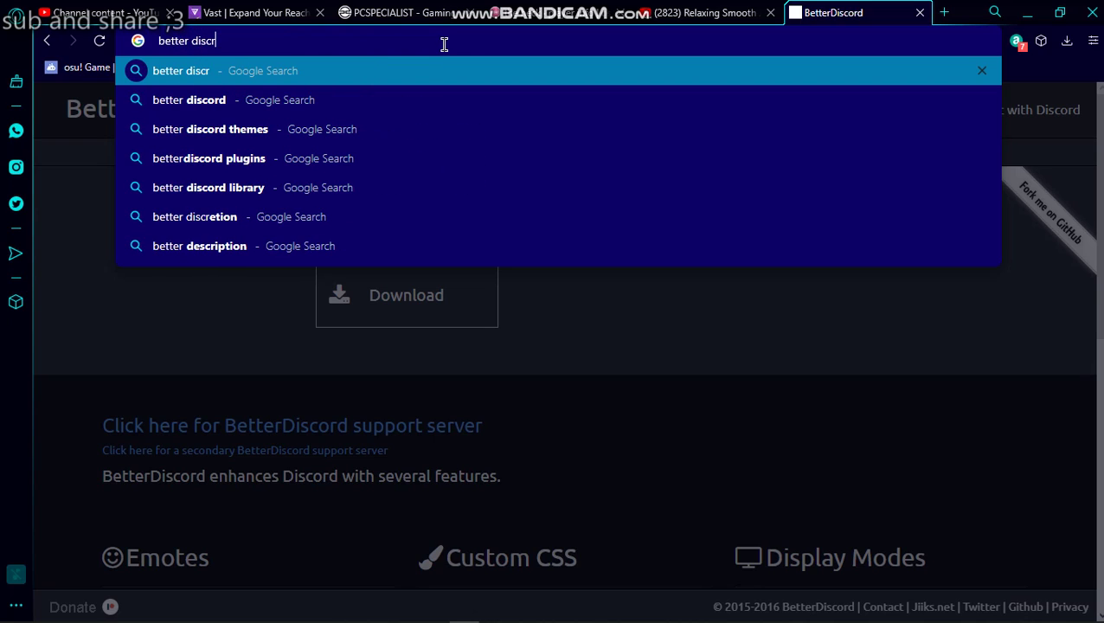
pyautogui.write('rd themes')
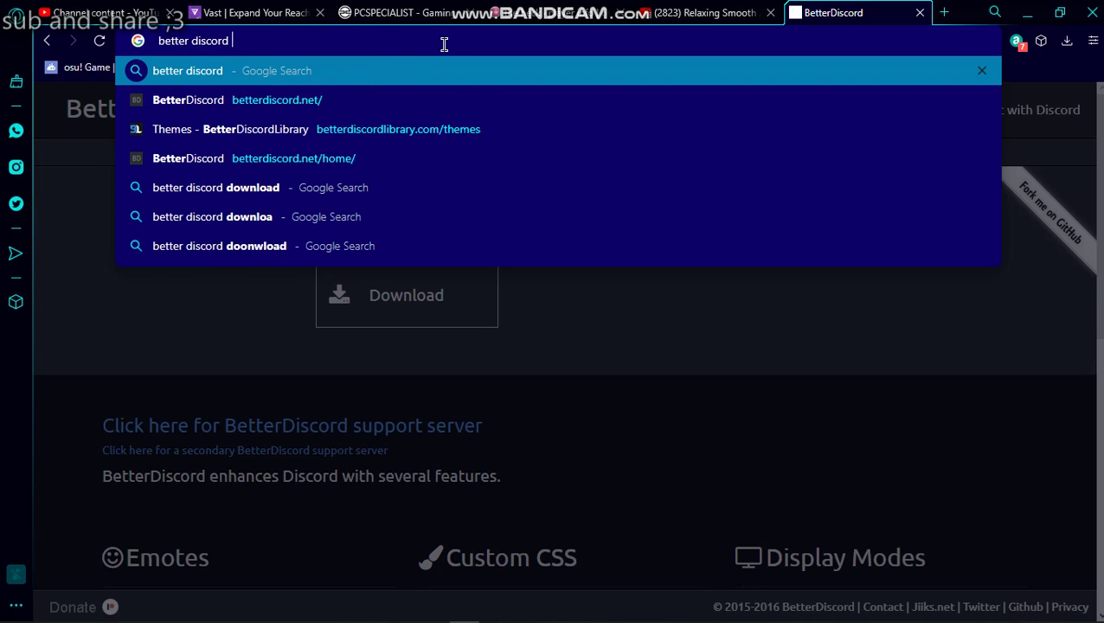
pyautogui.press('Return')
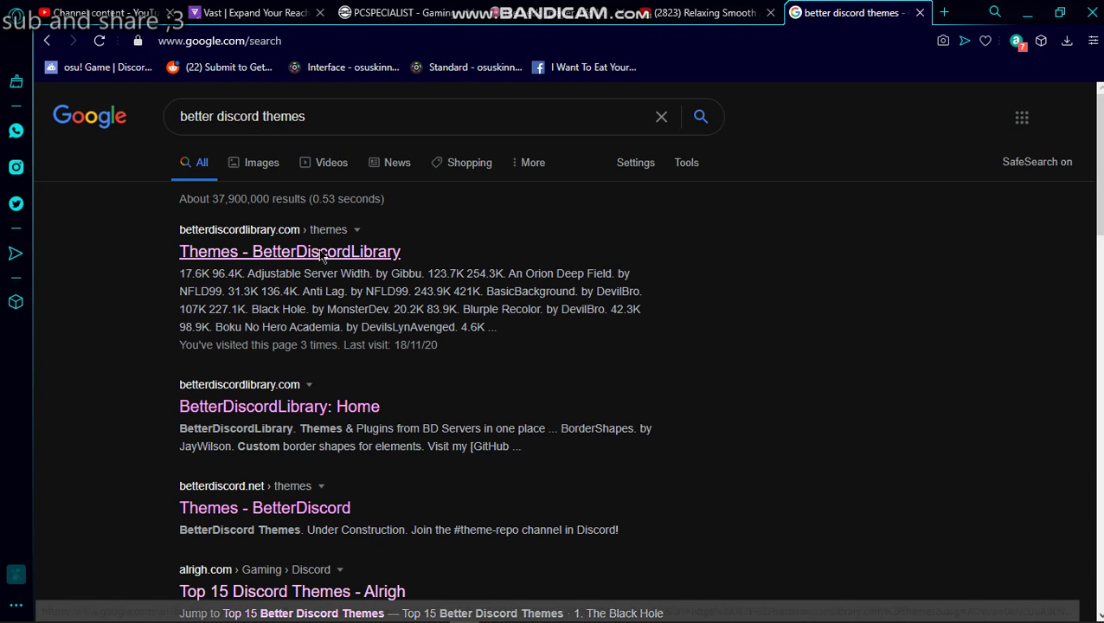
pyautogui.click(319, 254)
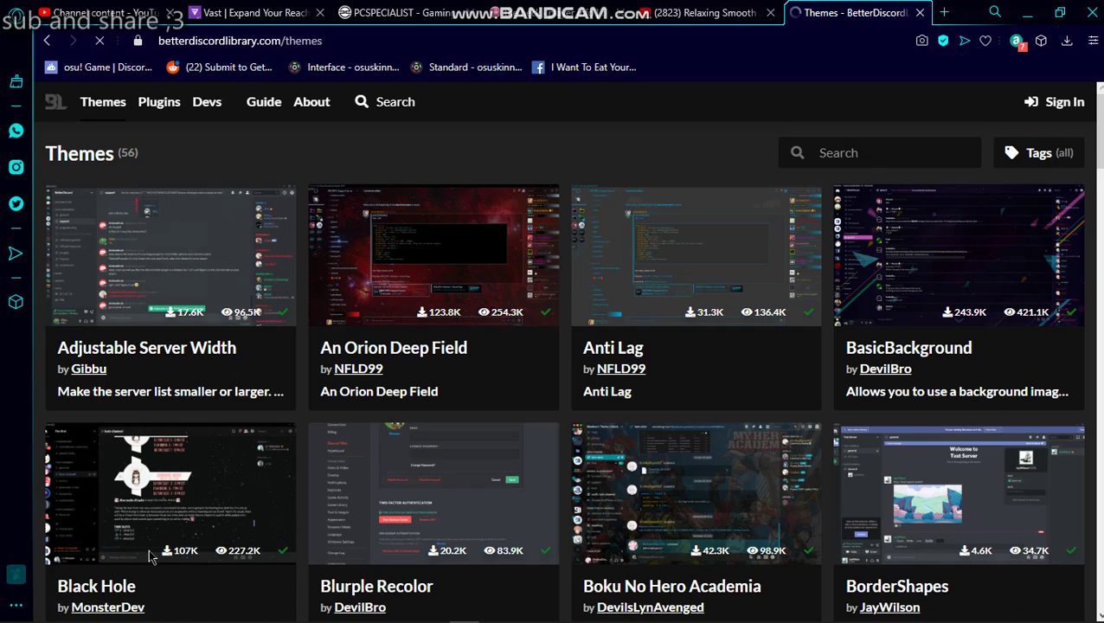
# Download the Black Hole theme as Black-Hole.theme.css and open it in Notepad.
pyautogui.click(195, 495)
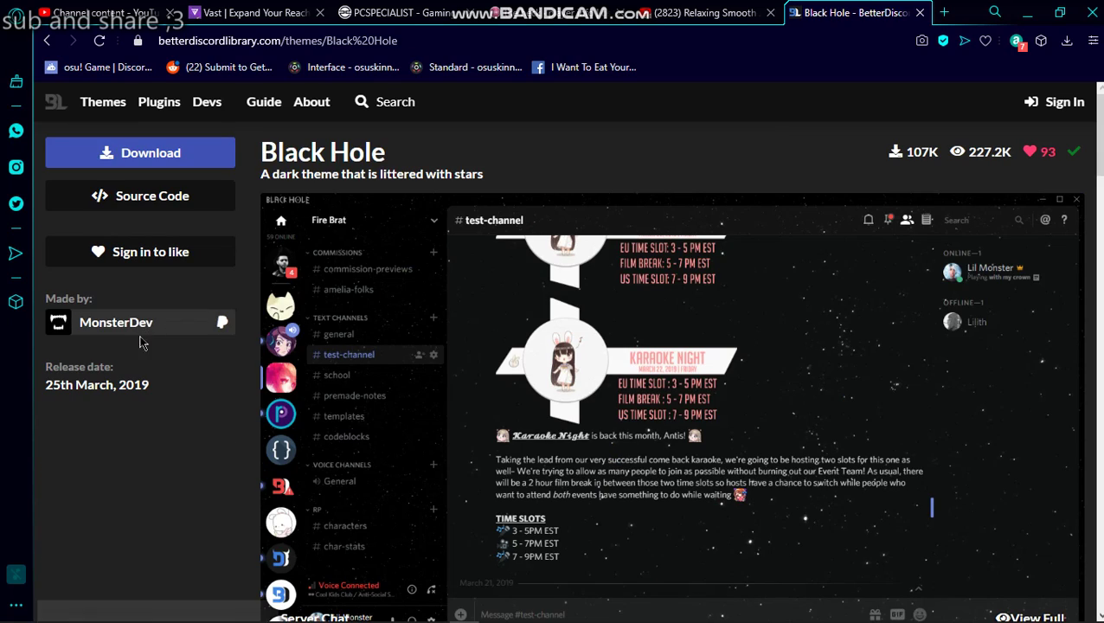
pyautogui.click(184, 163)
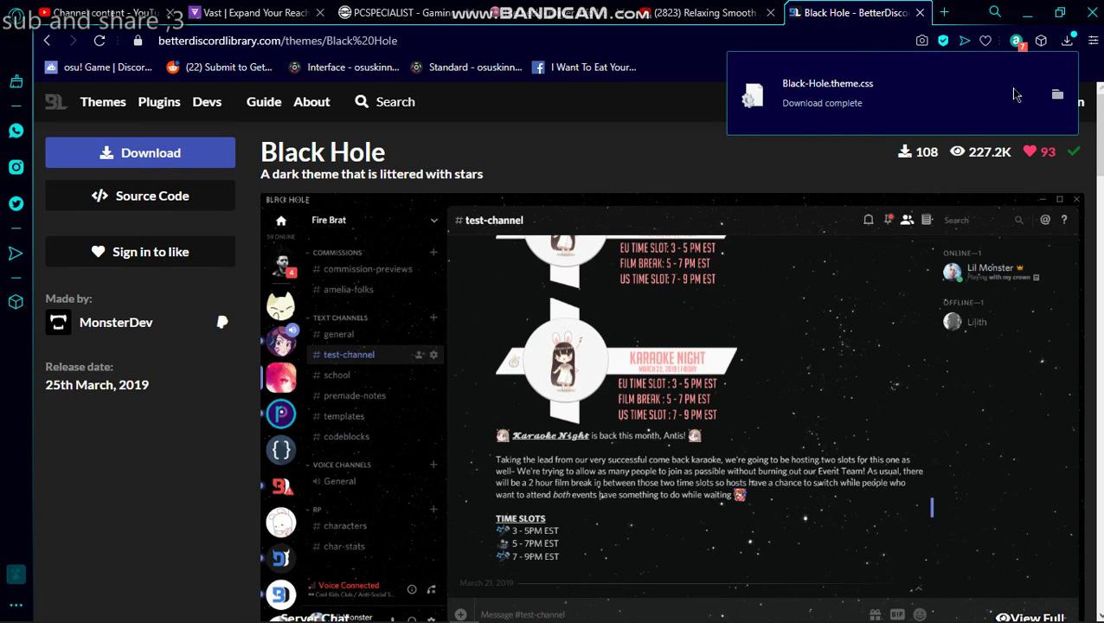
pyautogui.click(1069, 43)
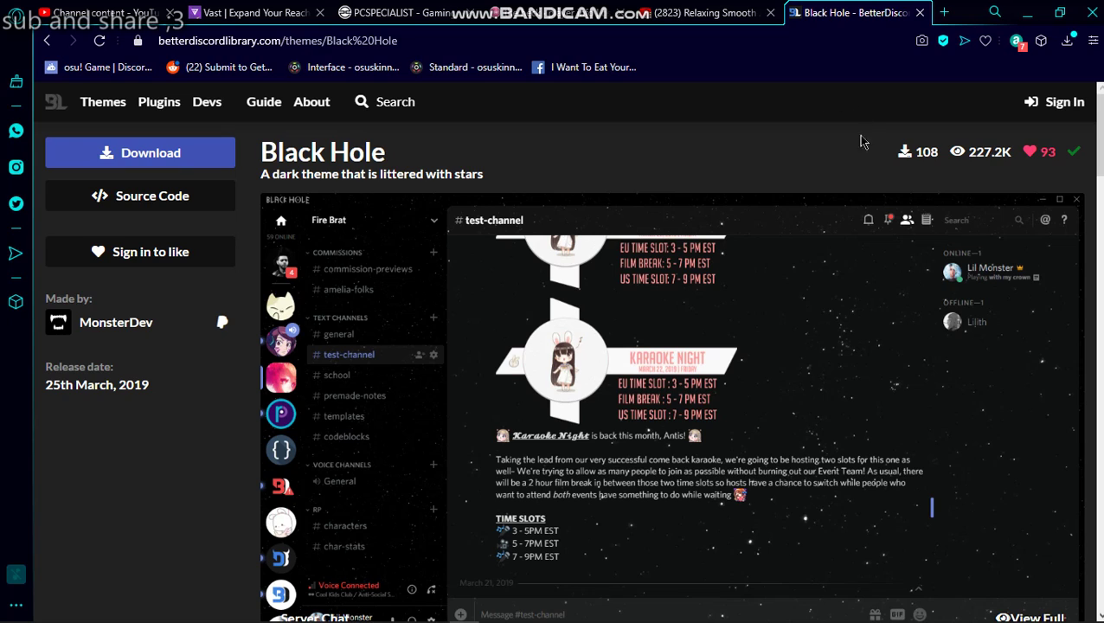
pyautogui.click(1067, 41)
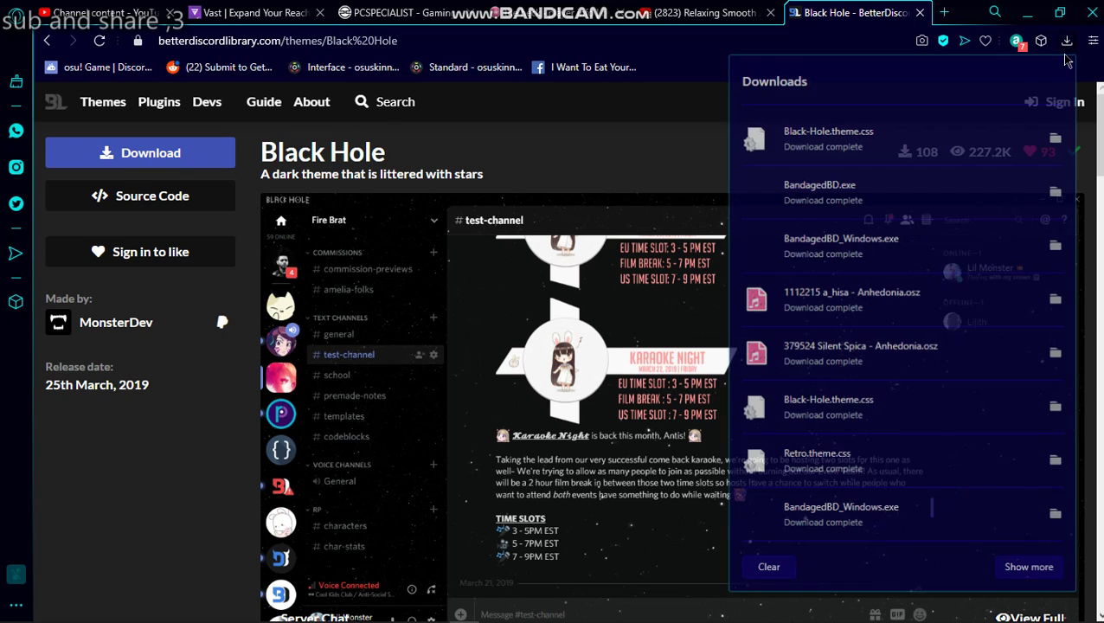
pyautogui.click(849, 146)
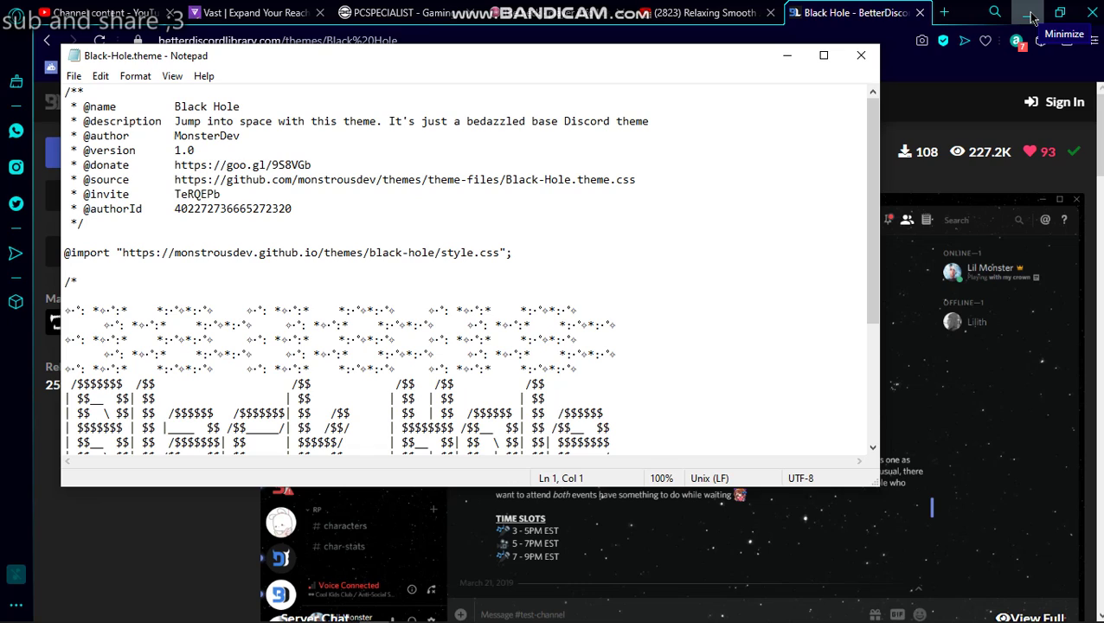
pyautogui.click(1028, 14)
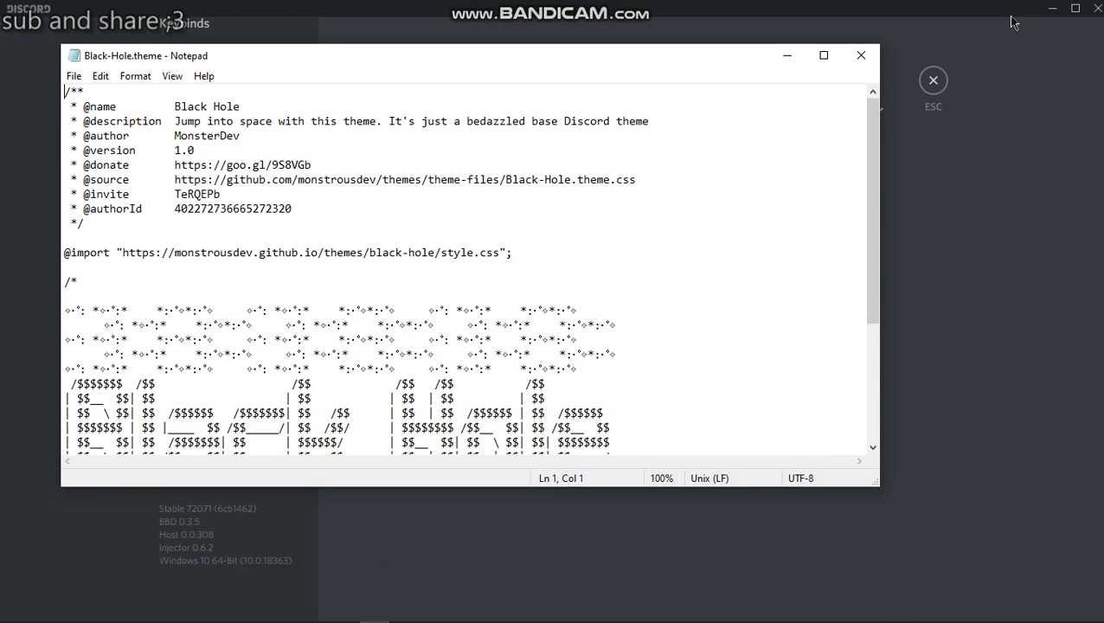
# Close the theme file in Notepad and open the BetterDiscord themes folder.
pyautogui.click(861, 55)
pyautogui.click(482, 80)
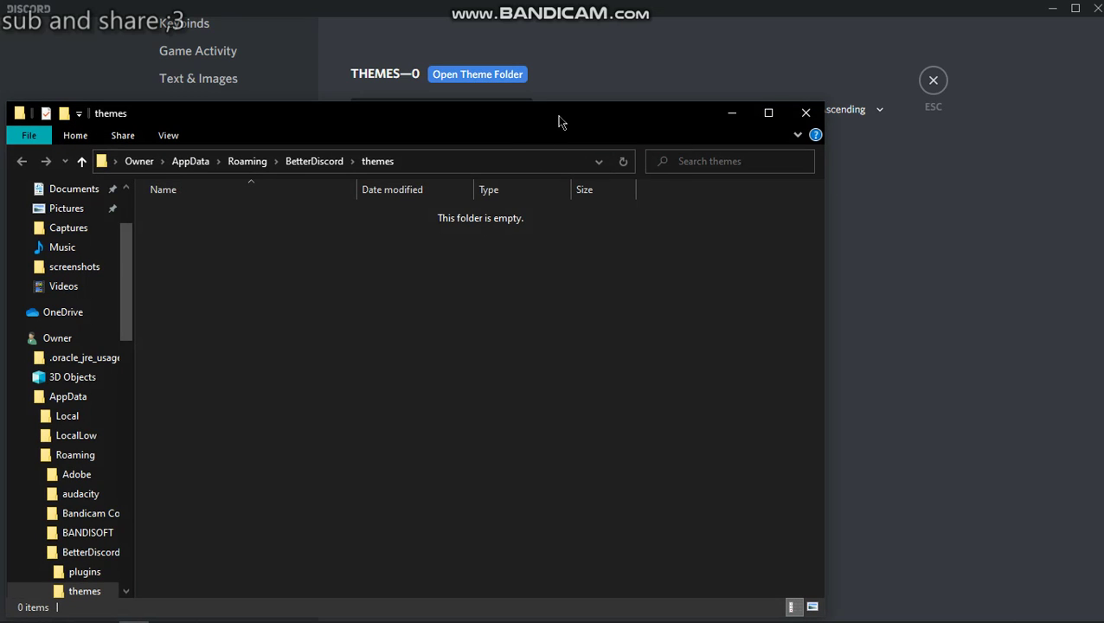
pyautogui.moveTo(560, 121); pyautogui.dragTo(1103, 65)
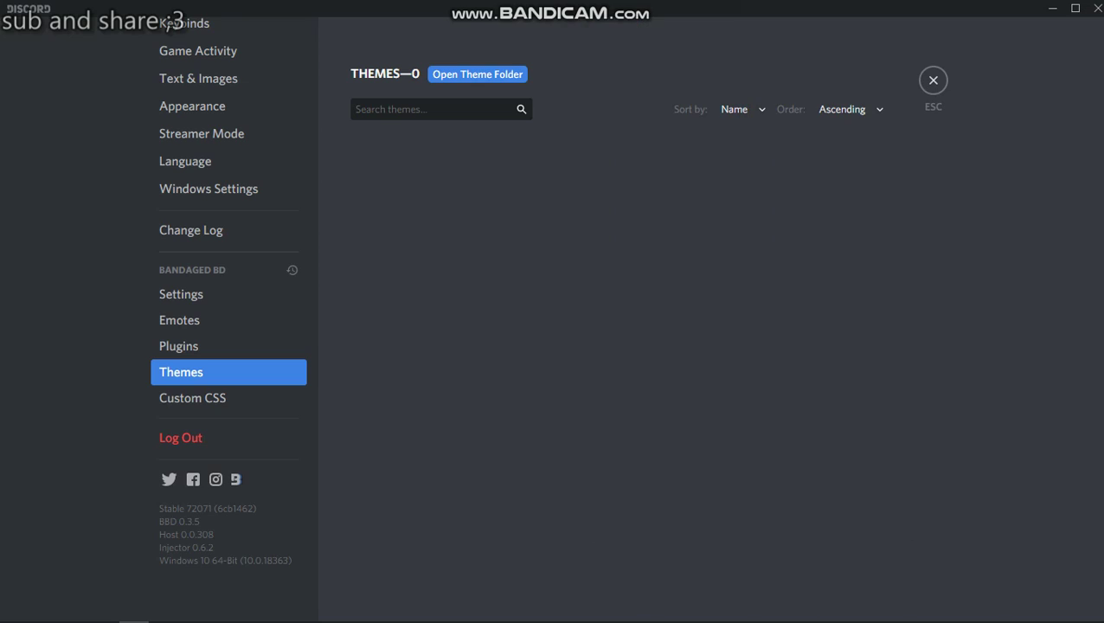
pyautogui.moveTo(345, 611)
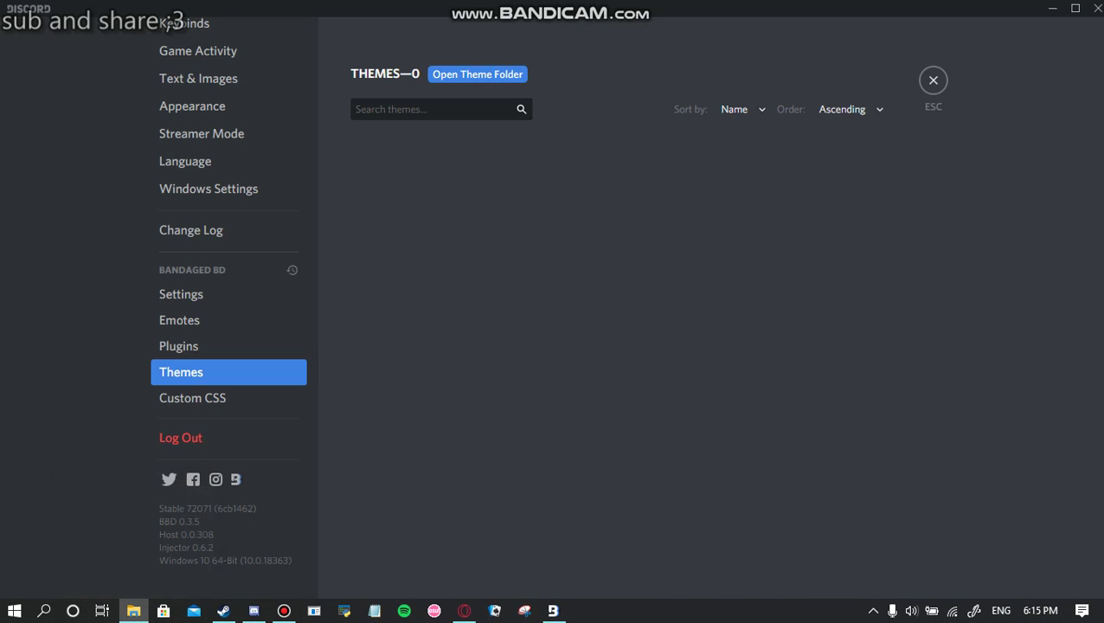
pyautogui.click(345, 614)
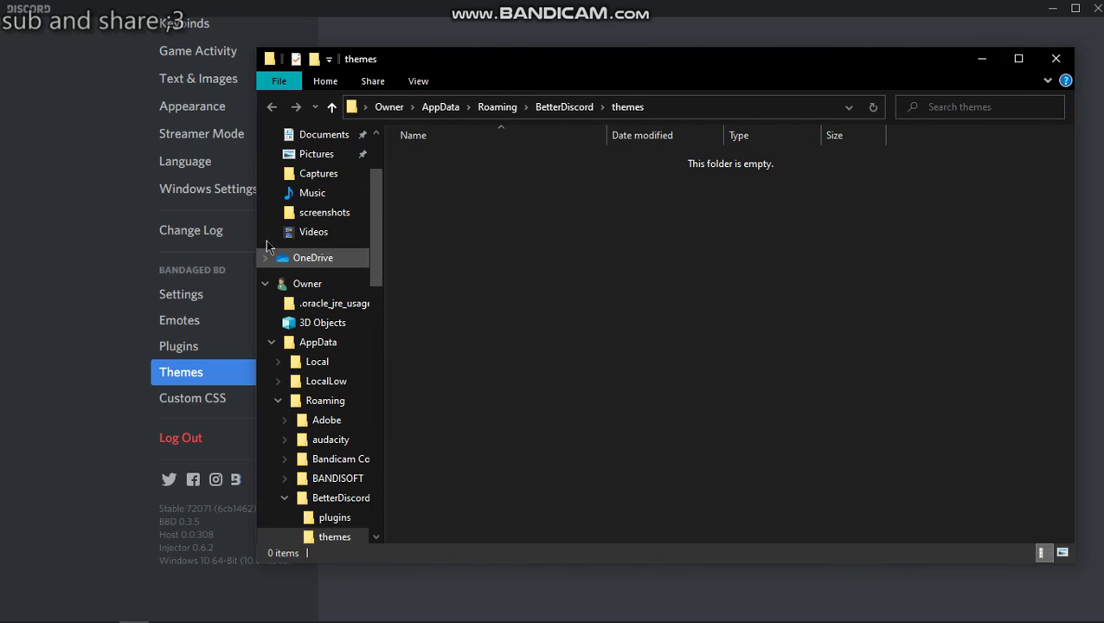
pyautogui.scroll(2, 298, 259)
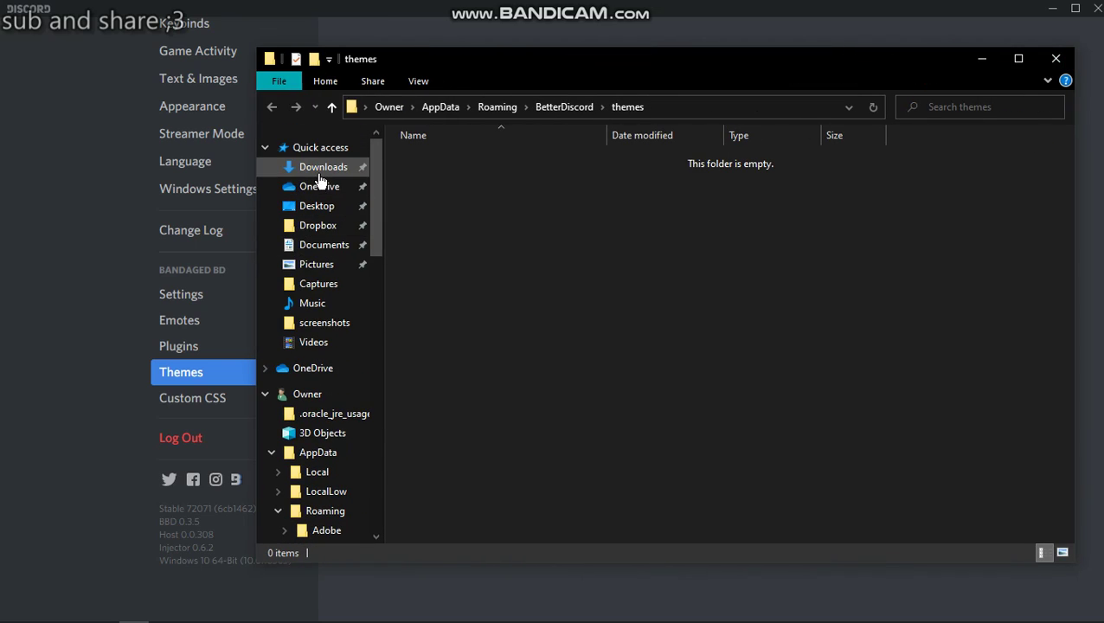
# Open Downloads beside the themes folder and move Black-Hole.theme.css into the themes folder.
pyautogui.click(325, 169)
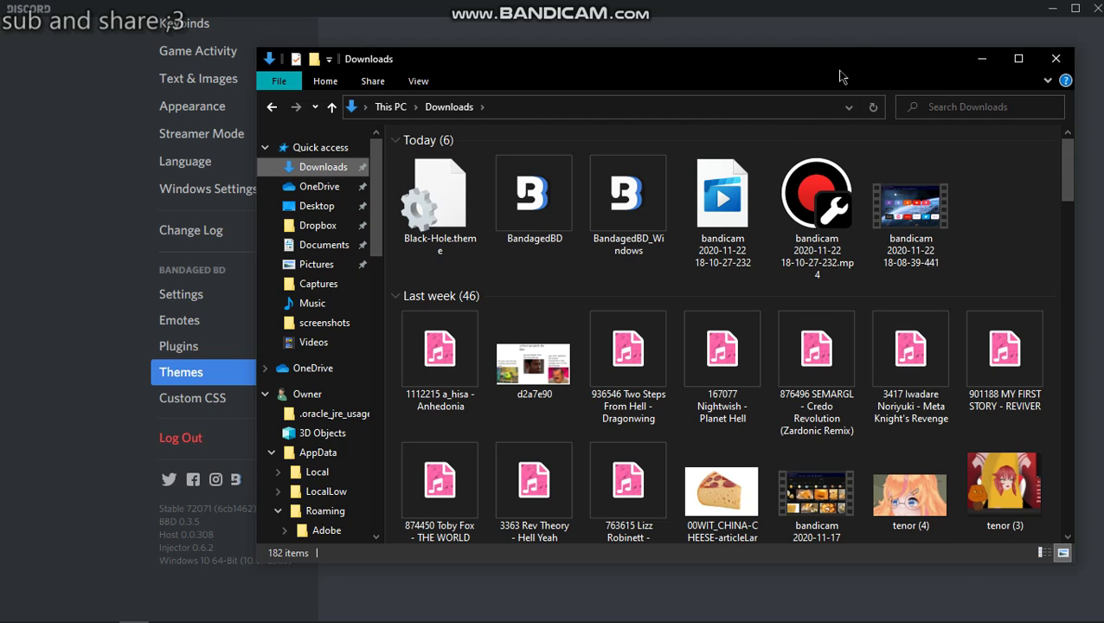
pyautogui.moveTo(840, 76); pyautogui.dragTo(852, 145)
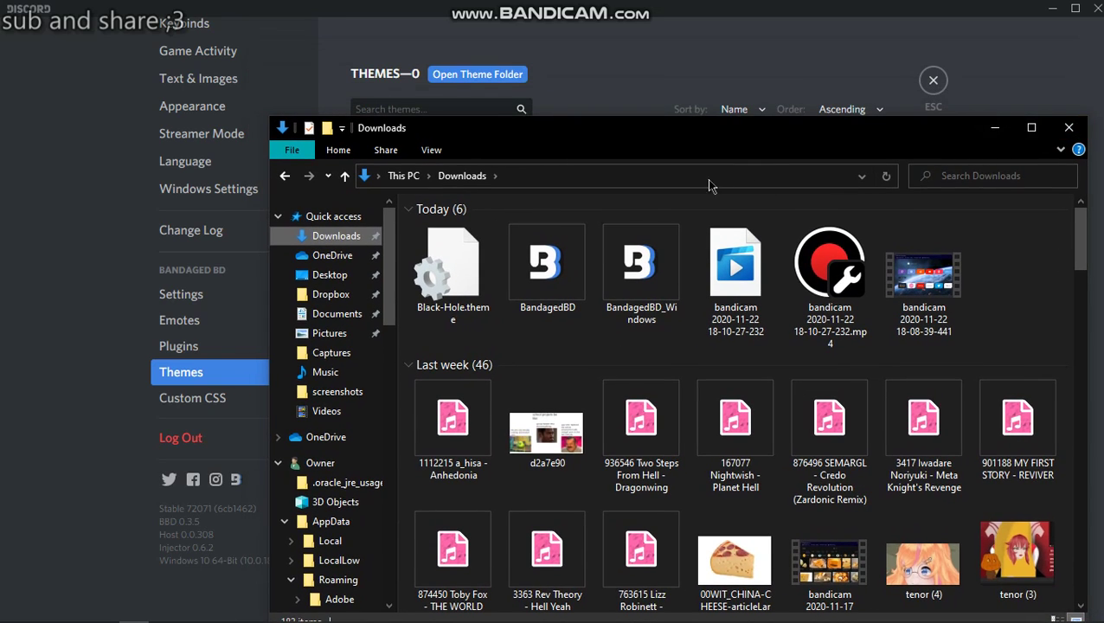
pyautogui.moveTo(786, 134); pyautogui.dragTo(1103, 110)
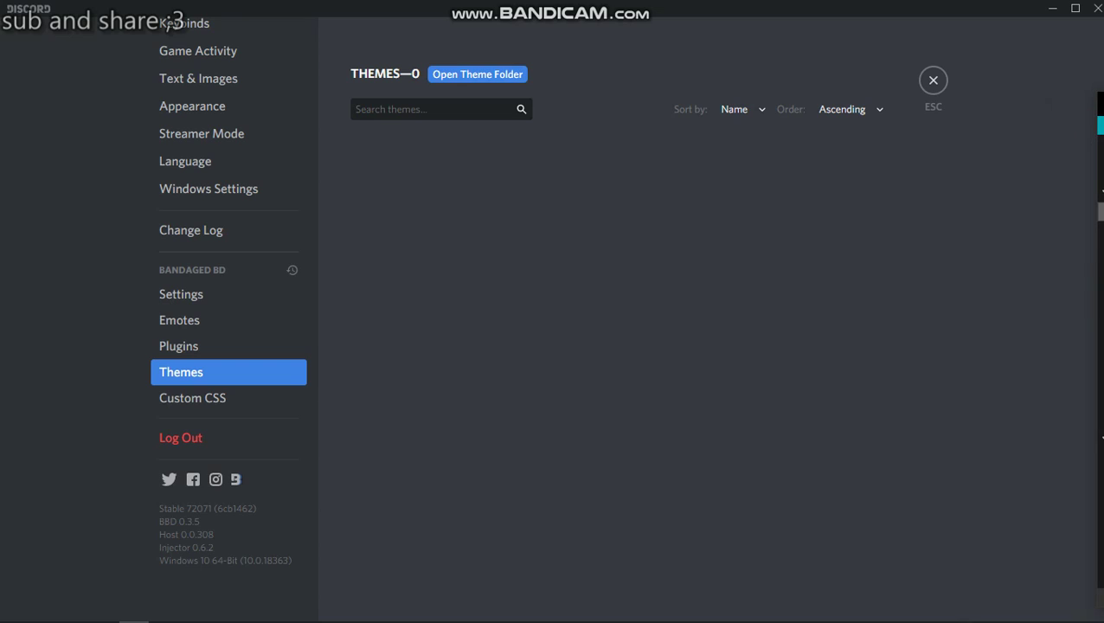
pyautogui.click(501, 83)
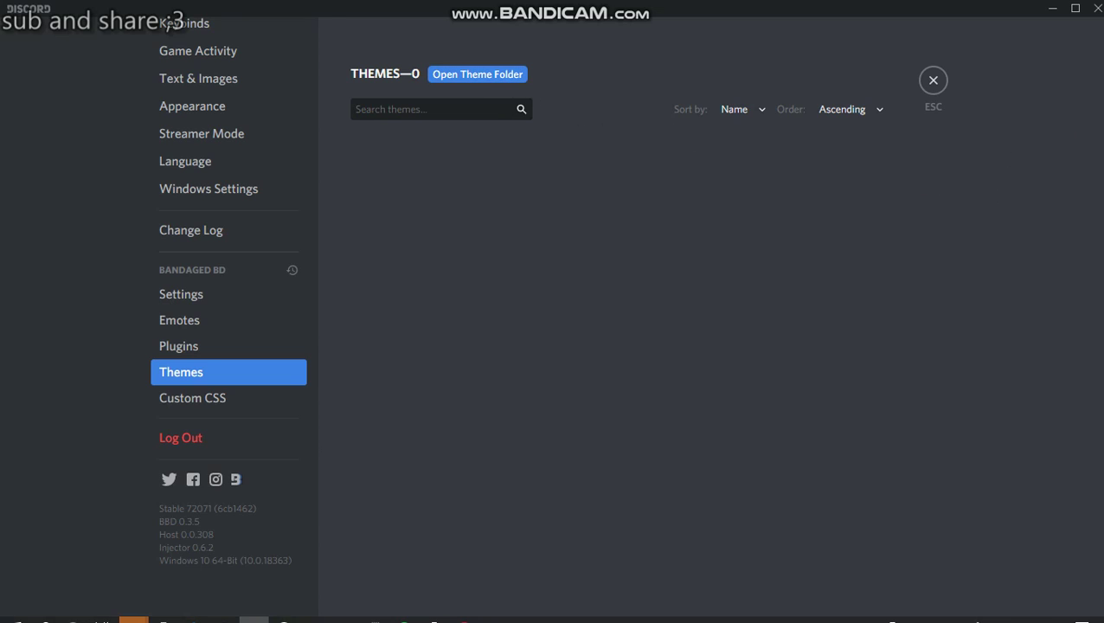
pyautogui.click(251, 608)
pyautogui.moveTo(431, 82); pyautogui.dragTo(390, 81)
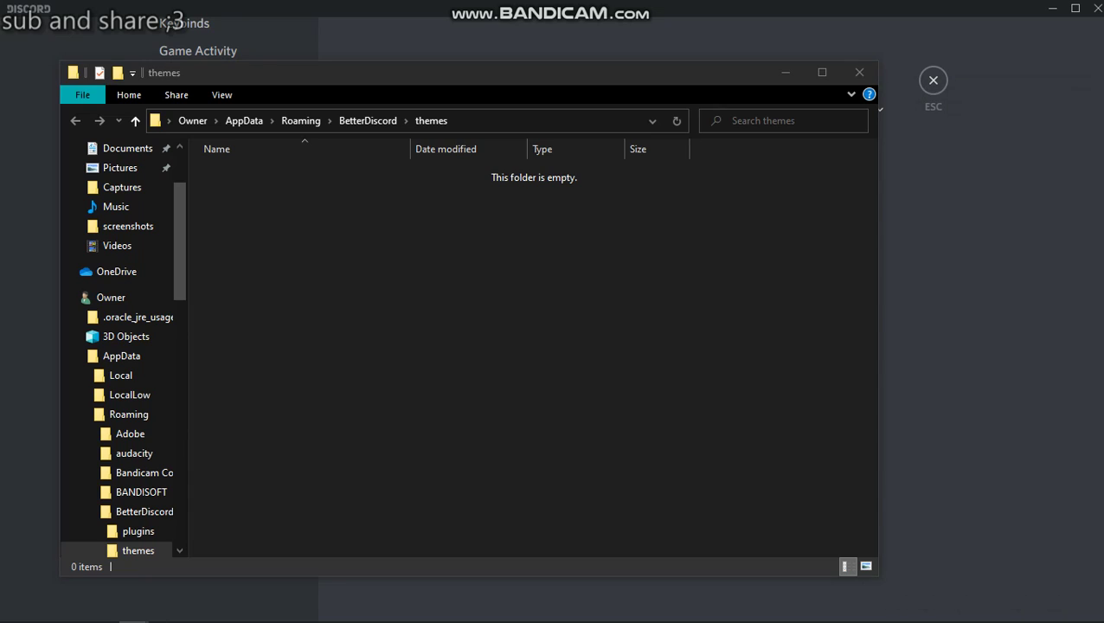
pyautogui.moveTo(970, 163); pyautogui.dragTo(447, 310)
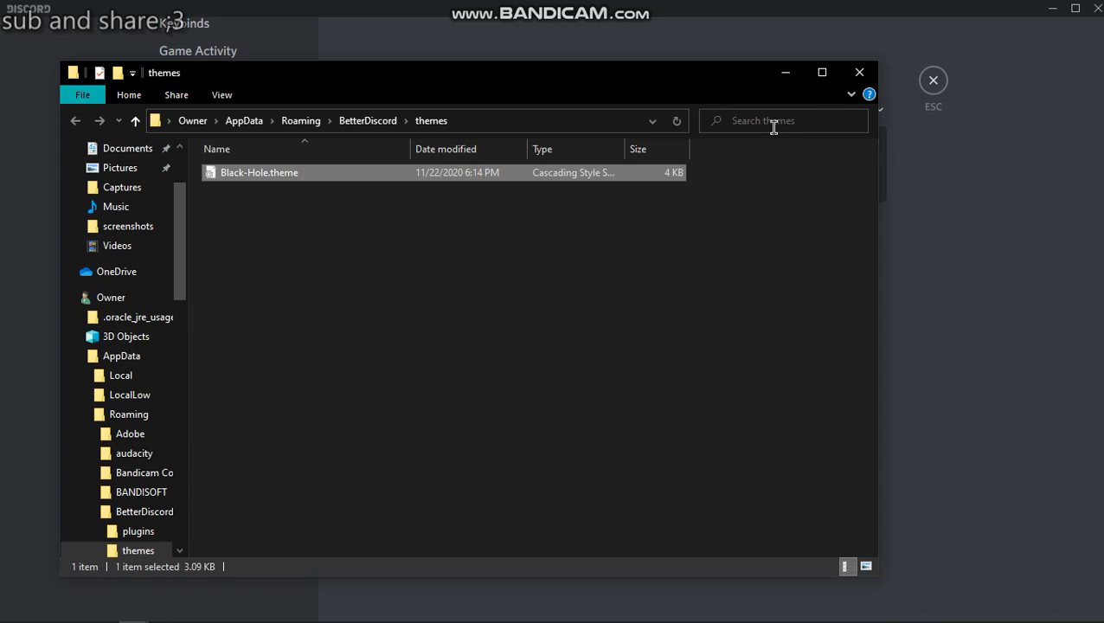
# Close Explorer, switch on the Black Hole v1.0 theme, and return to the starry chat.
pyautogui.click(857, 73)
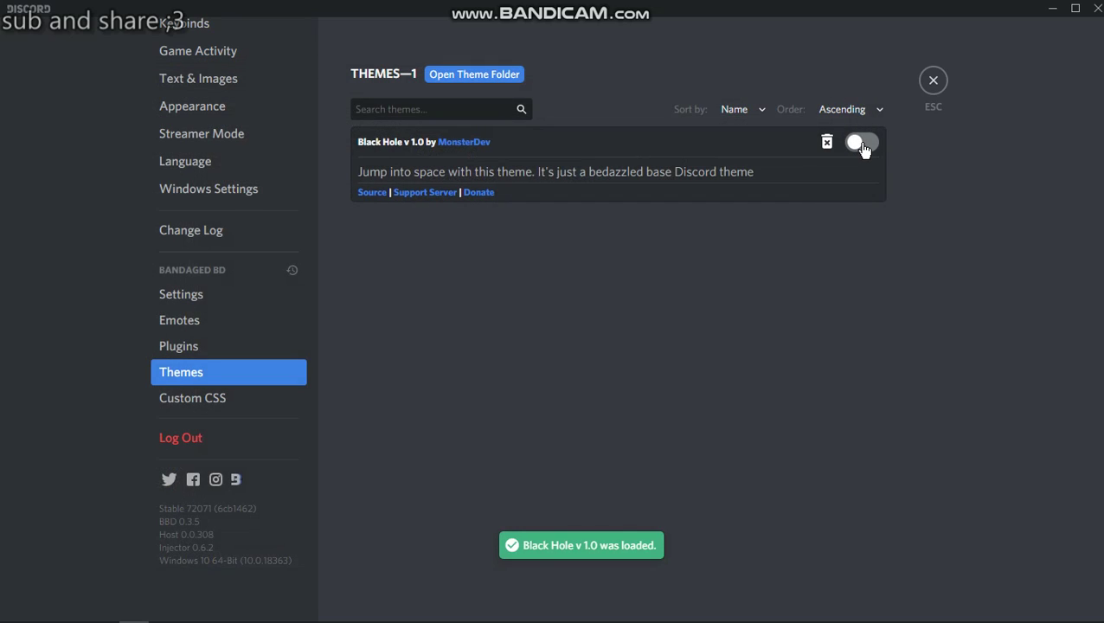
pyautogui.click(857, 146)
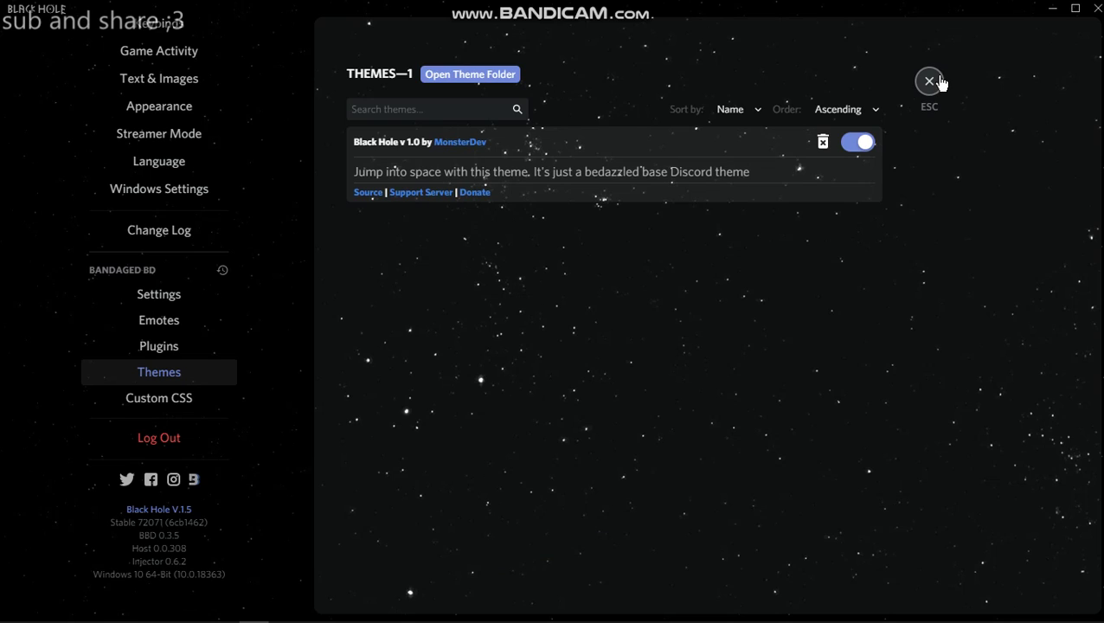
pyautogui.press('Escape')
pyautogui.scroll(-20, 511, 346)
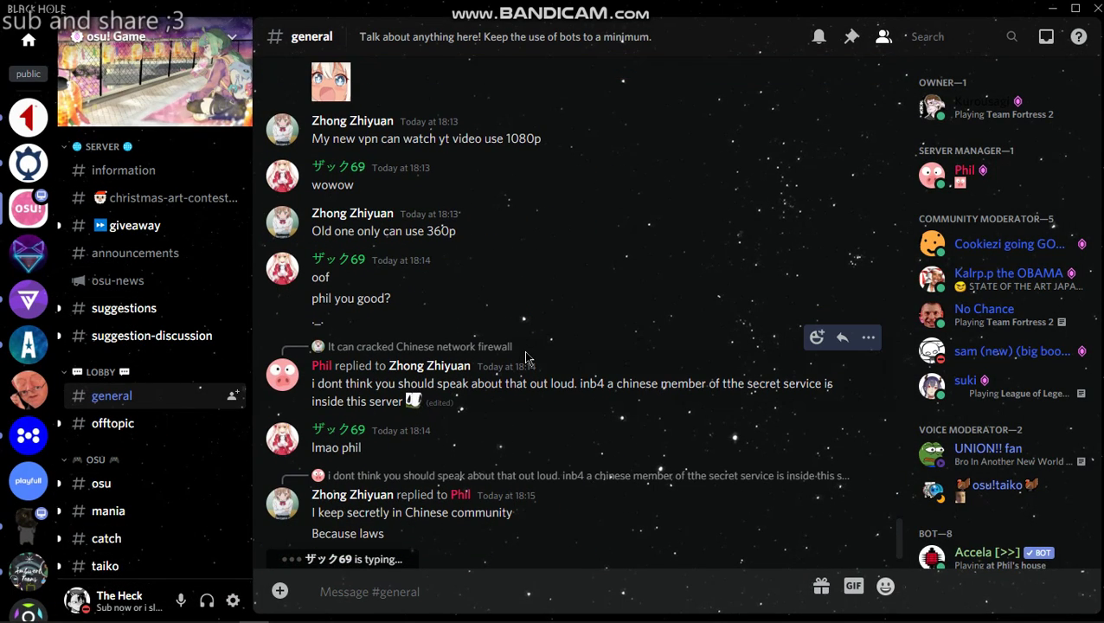
# Send 'kachow' in #general, then close the finished BandagedBD installer window.
pyautogui.write('kachow')
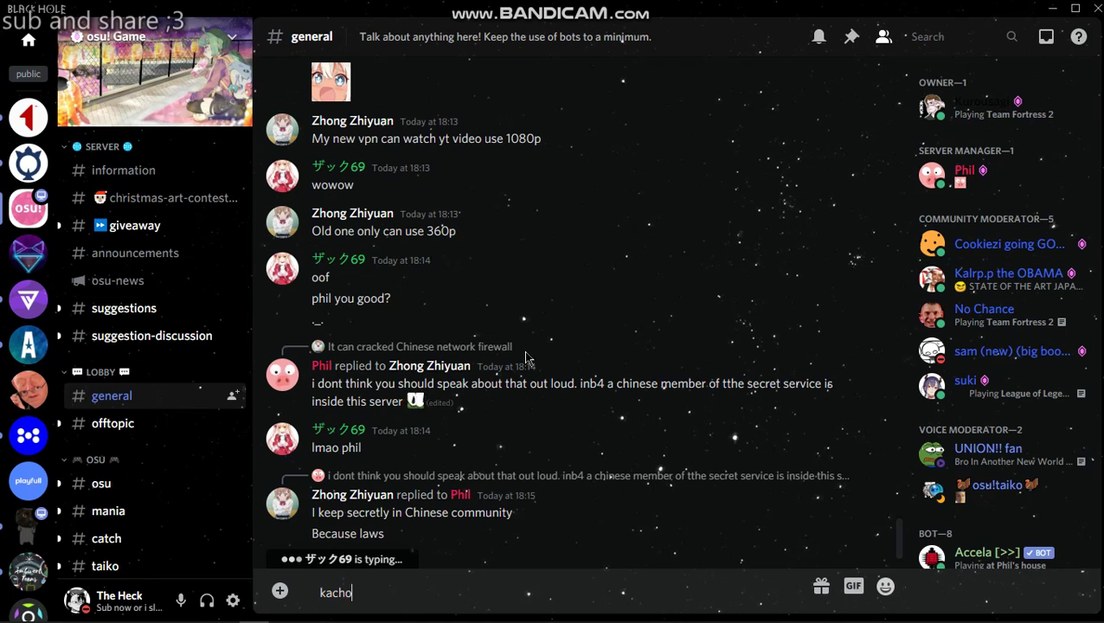
pyautogui.press('Return')
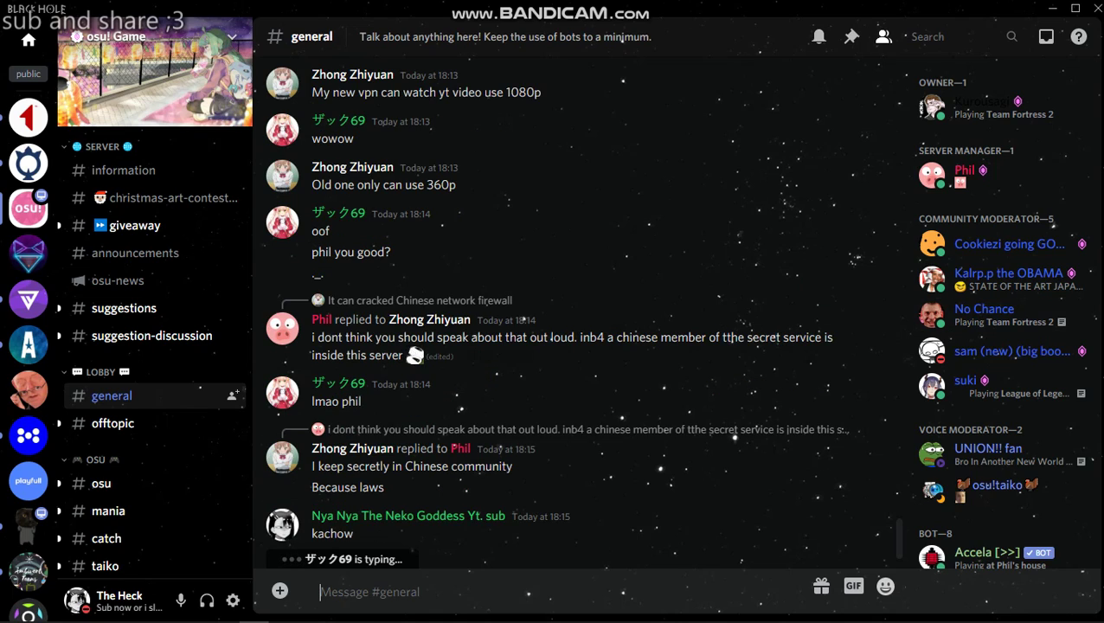
pyautogui.hotkey('alt', 'Tab')
pyautogui.hotkey('alt', 'Tab')
pyautogui.moveTo(518, 616)
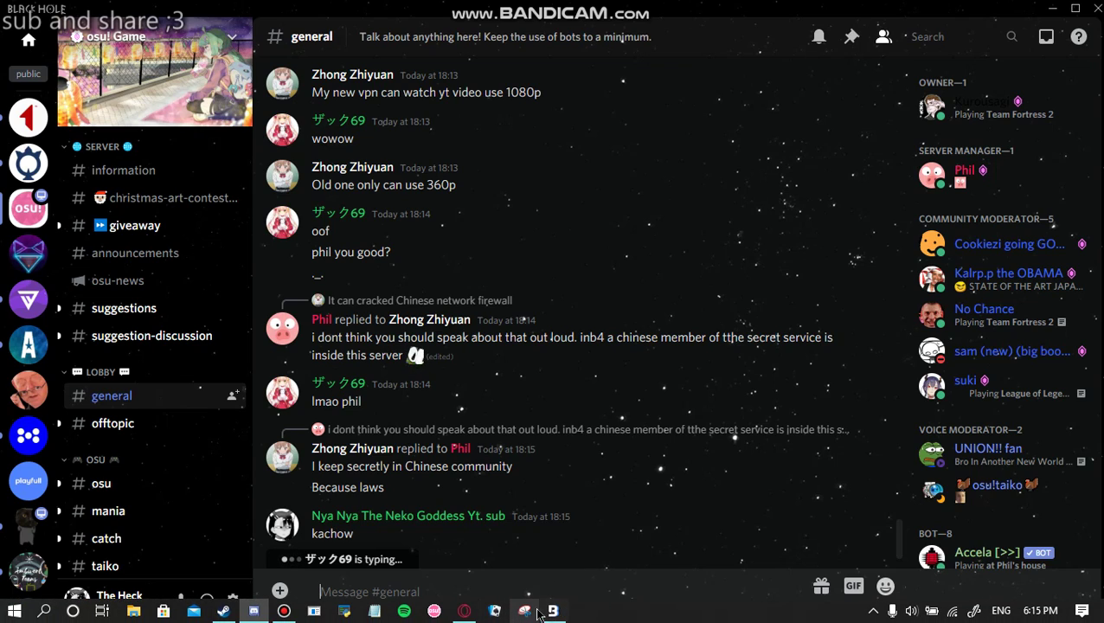
pyautogui.moveTo(553, 611)
pyautogui.click(557, 564)
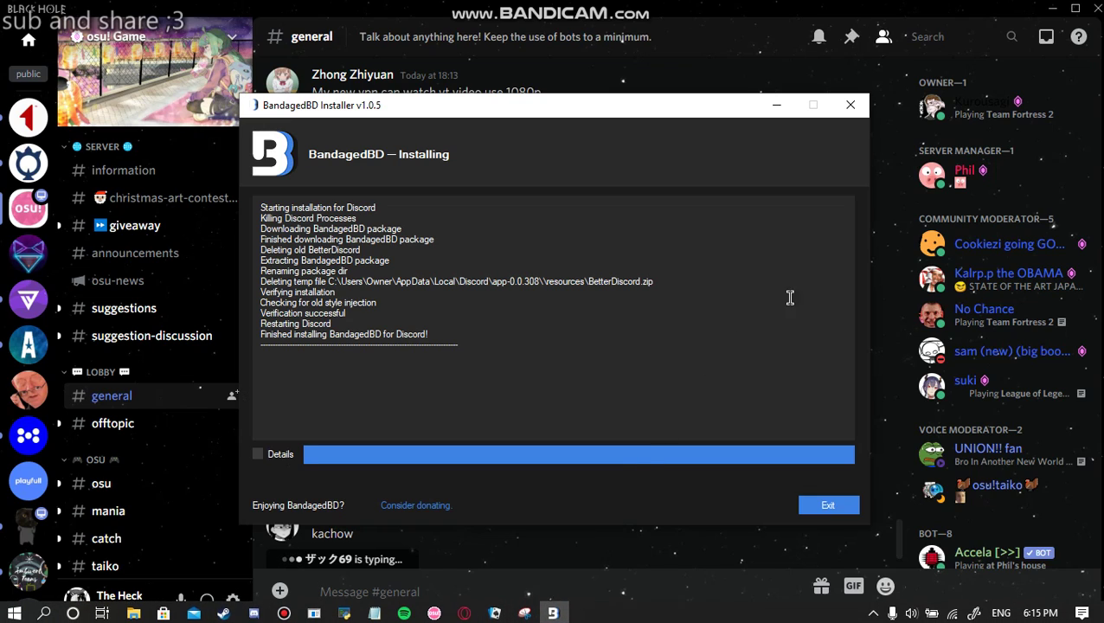
pyautogui.click(863, 105)
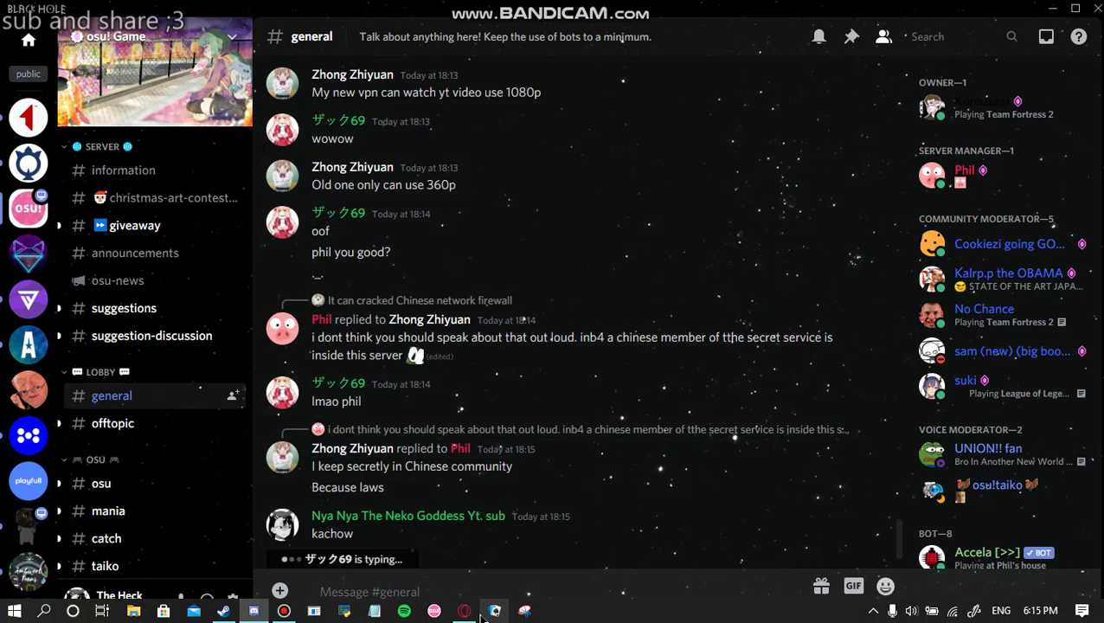
# Bring the BetterDiscordLibrary Black Hole theme page in Opera GX back into view.
pyautogui.click(465, 615)
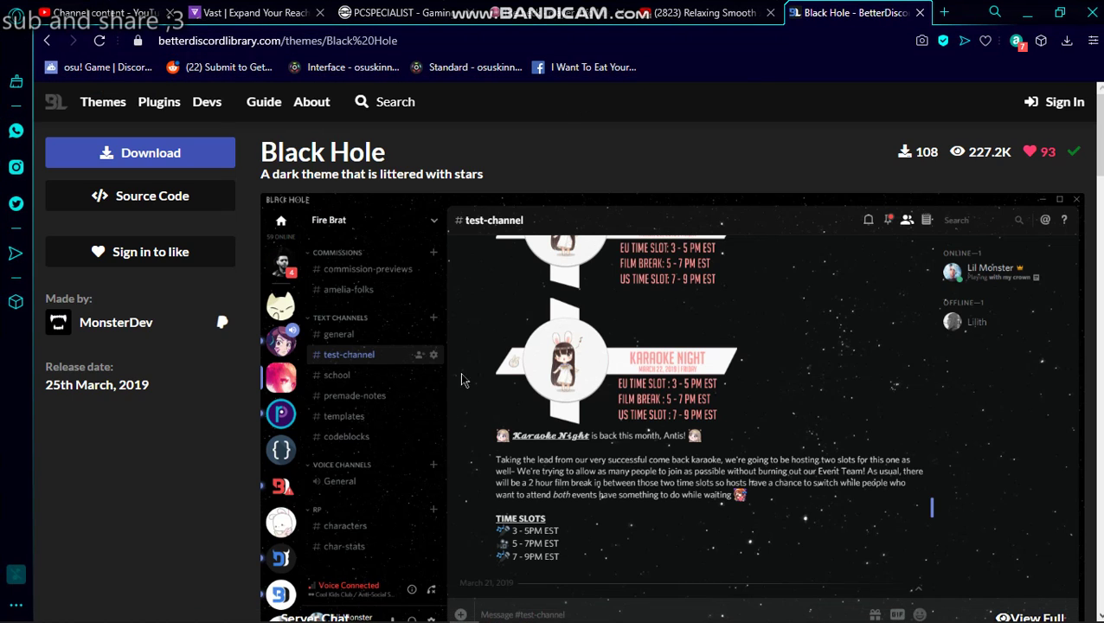
pyautogui.scroll(-3, 580, 338)
pyautogui.scroll(3, 585, 341)
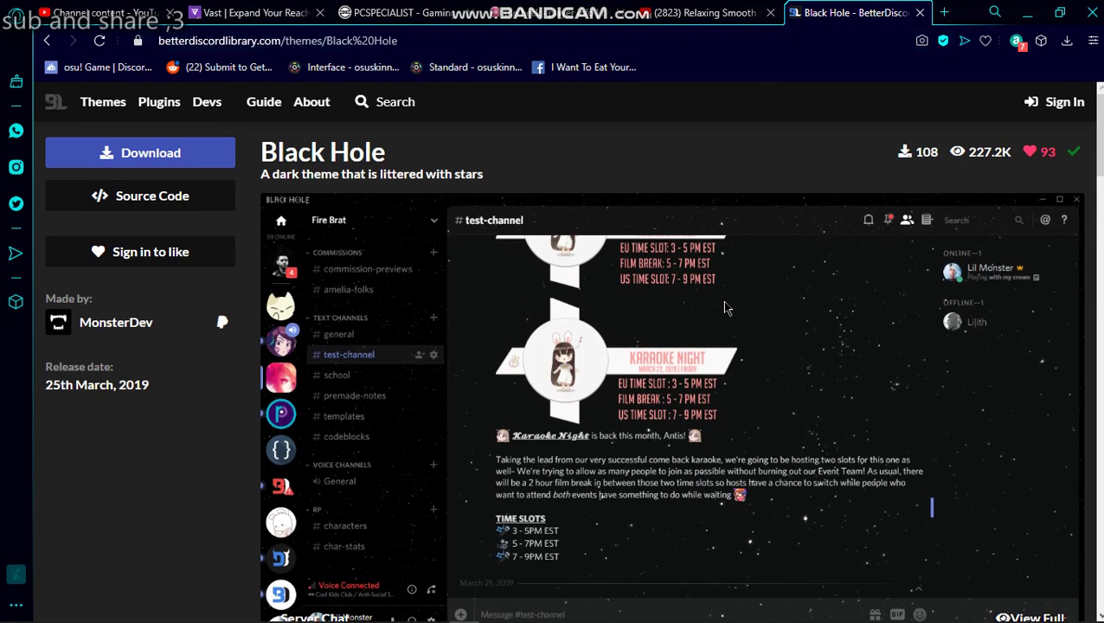